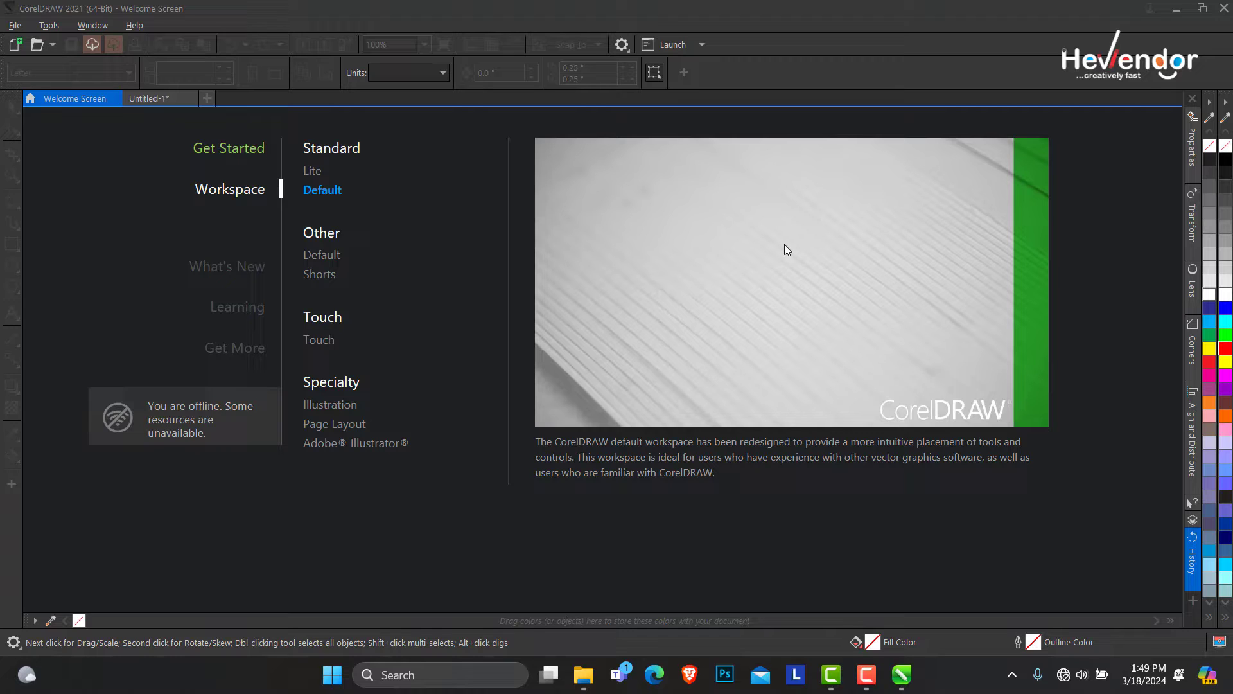
Switch to the Untitled-1 document and browse the Undo dropdown's list of actions
{"action": "left_click", "coordinate": [156, 98]}
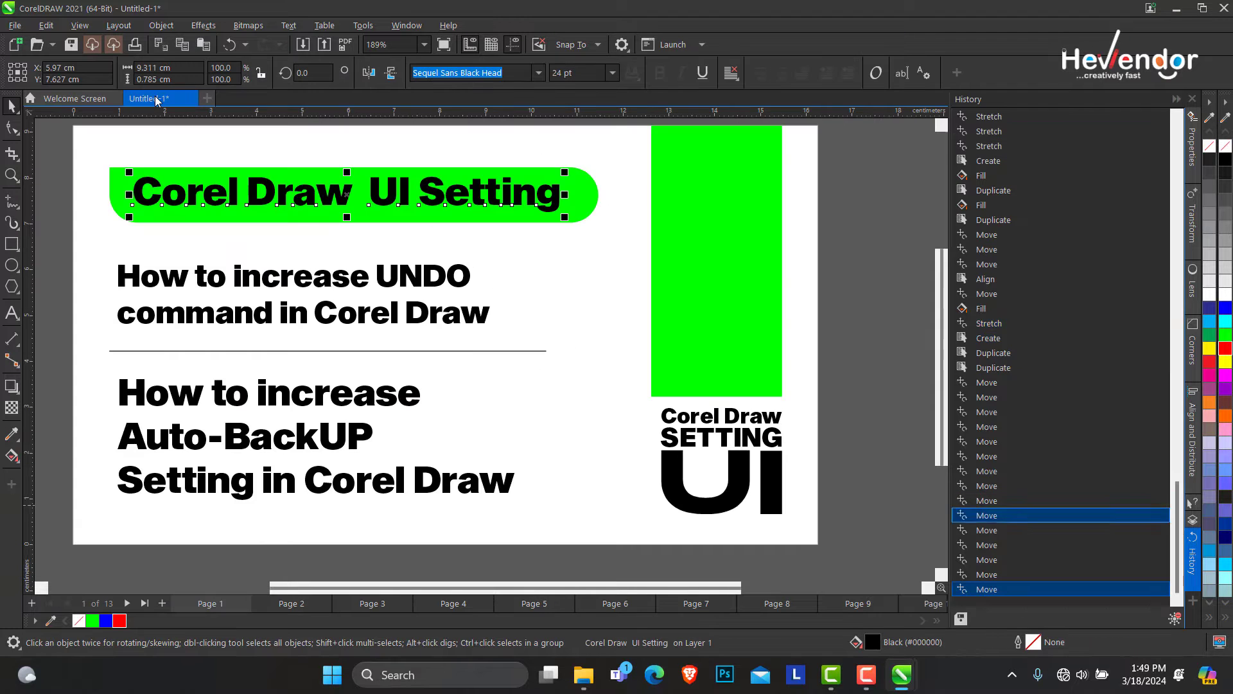
{"action": "left_click", "coordinate": [246, 45]}
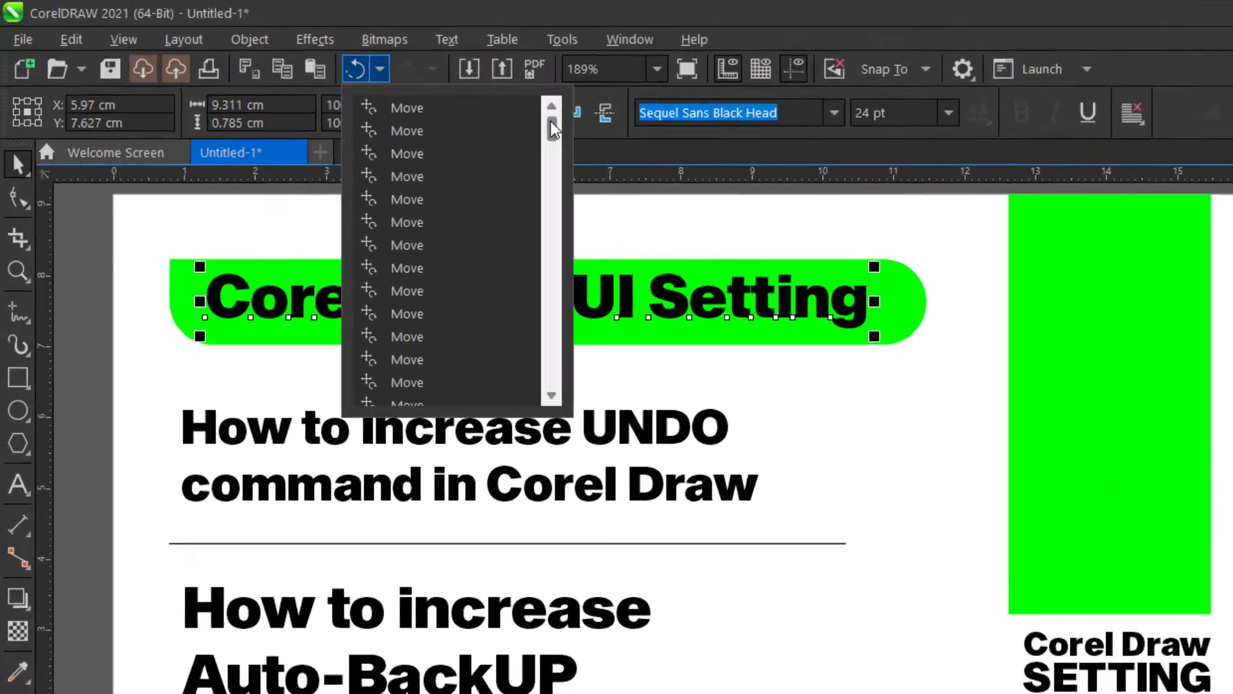
{"action": "left_click_drag", "start_coordinate": [355, 77], "coordinate": [365, 118]}
{"action": "left_click_drag", "start_coordinate": [636, 207], "coordinate": [621, 132]}
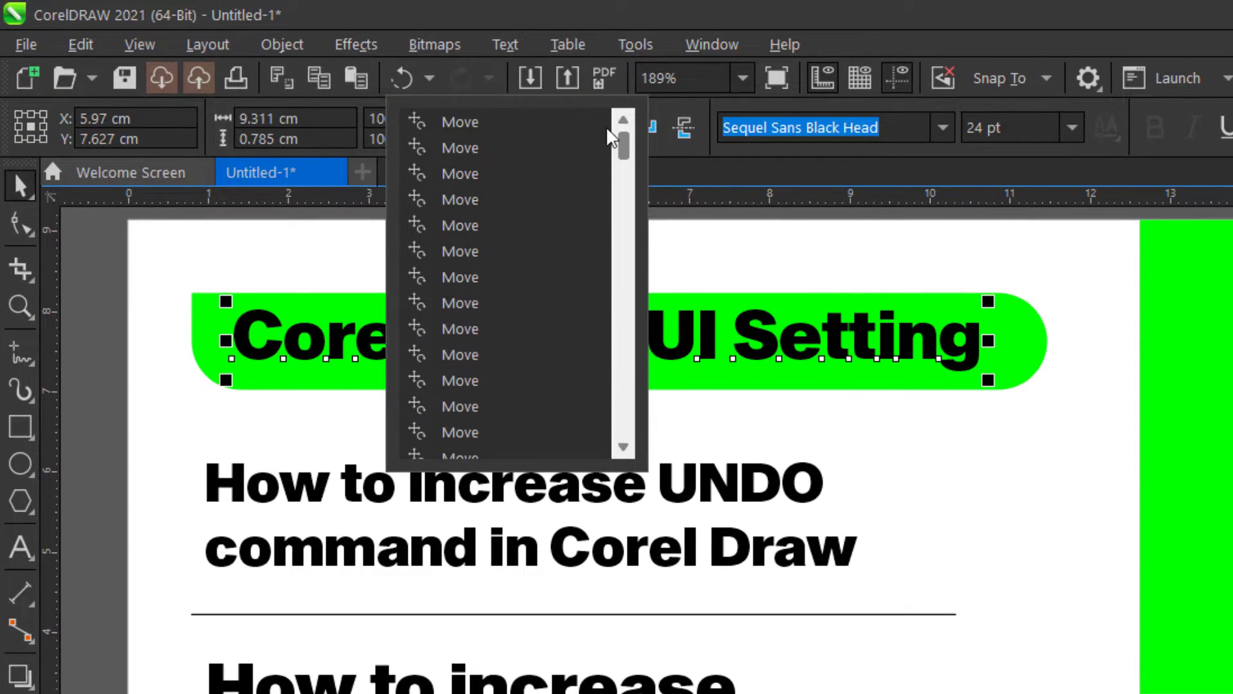
{"action": "left_click", "coordinate": [773, 267]}
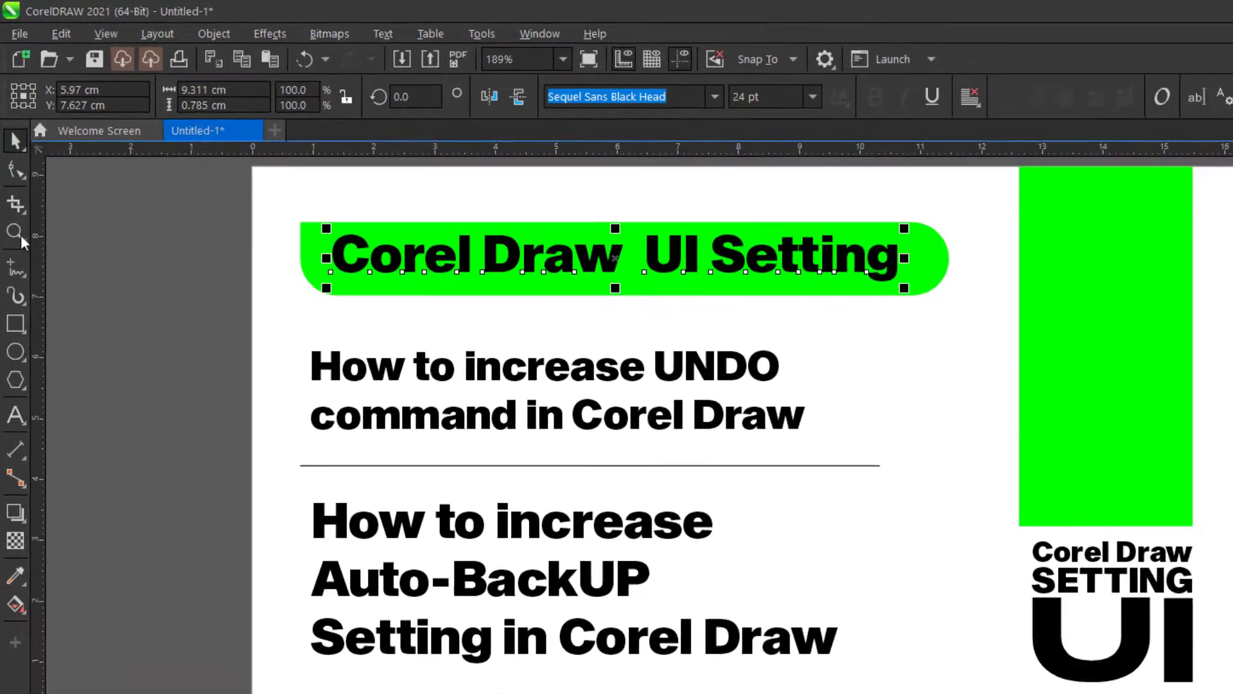
Zoom to fit the whole page and select the Auto-BackUP and UNDO text blocks
{"action": "key", "text": "z"}
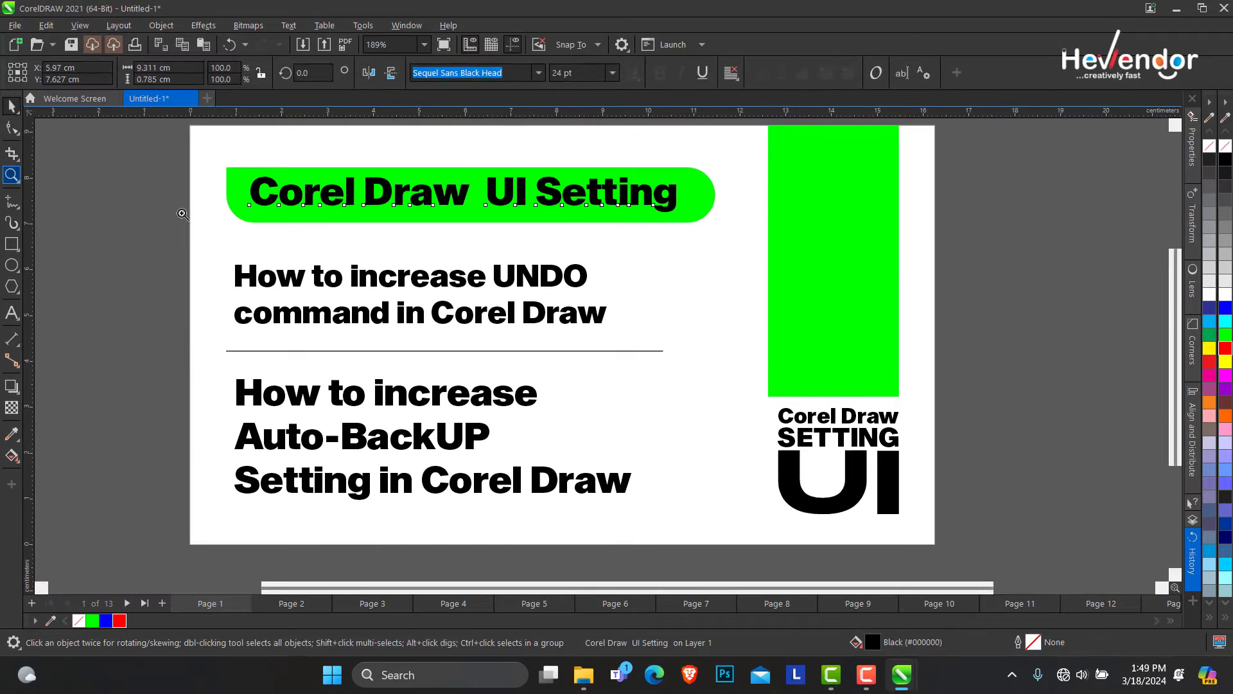
{"action": "key", "text": "F3"}
{"action": "key", "text": "shift+F4"}
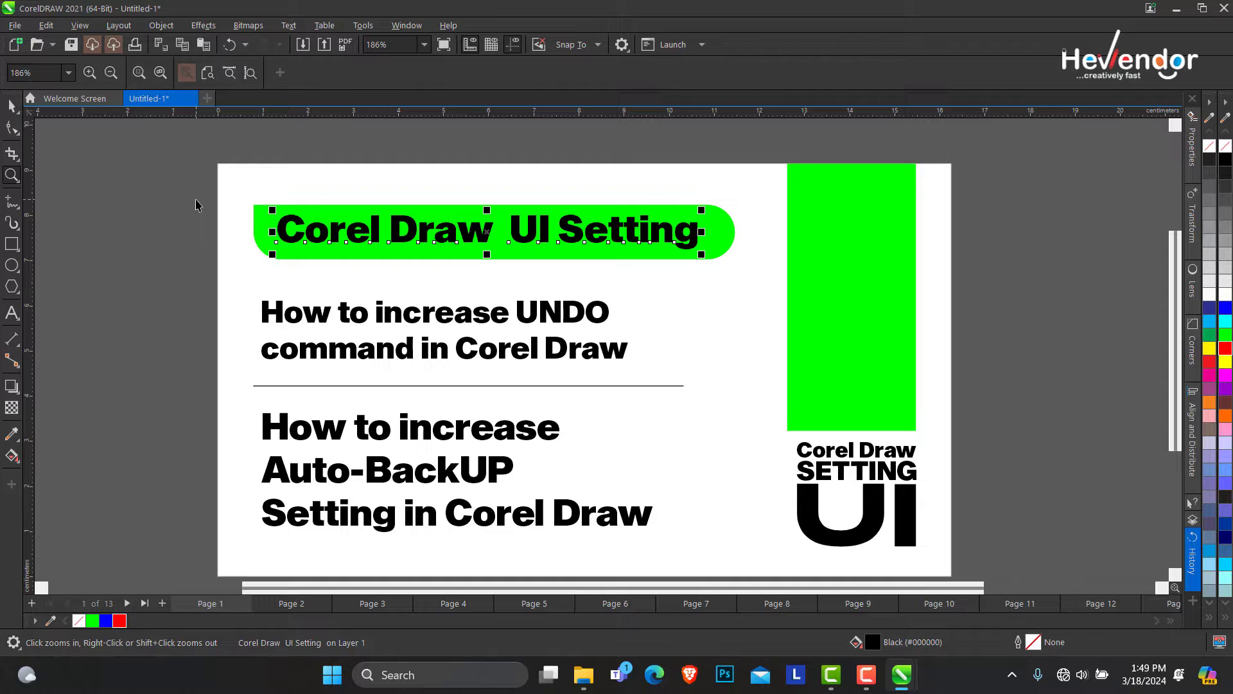
{"action": "key", "text": "space"}
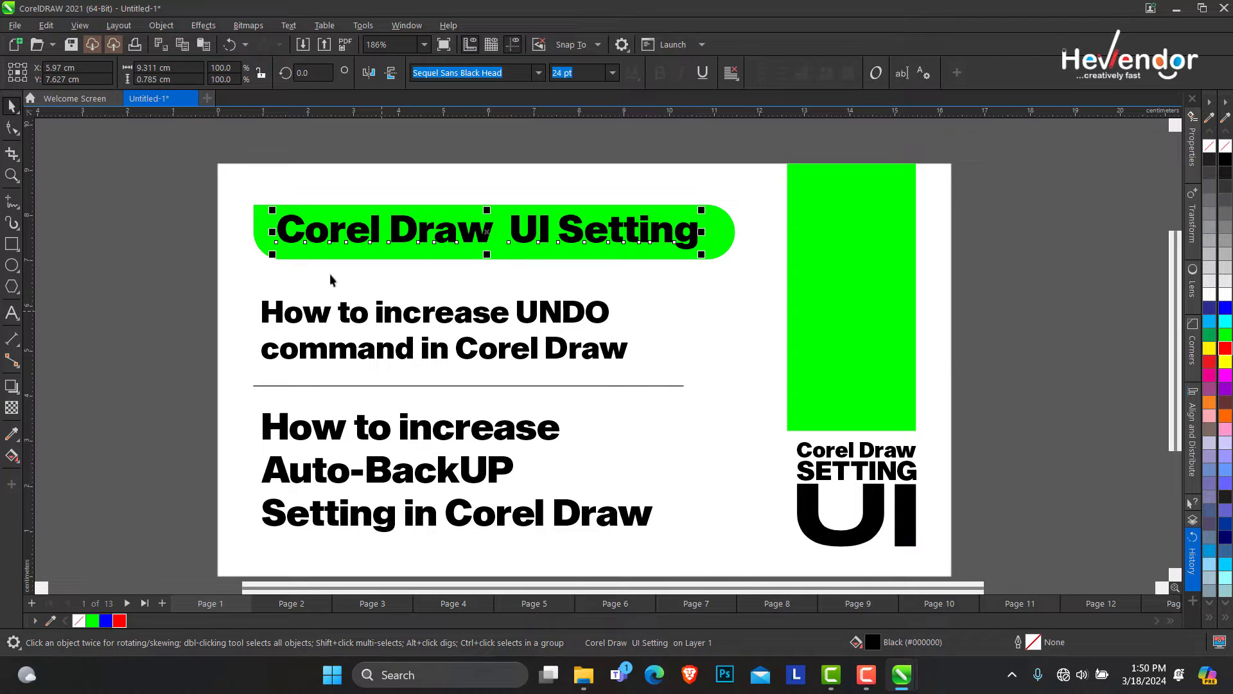
{"action": "key", "text": "Tab"}
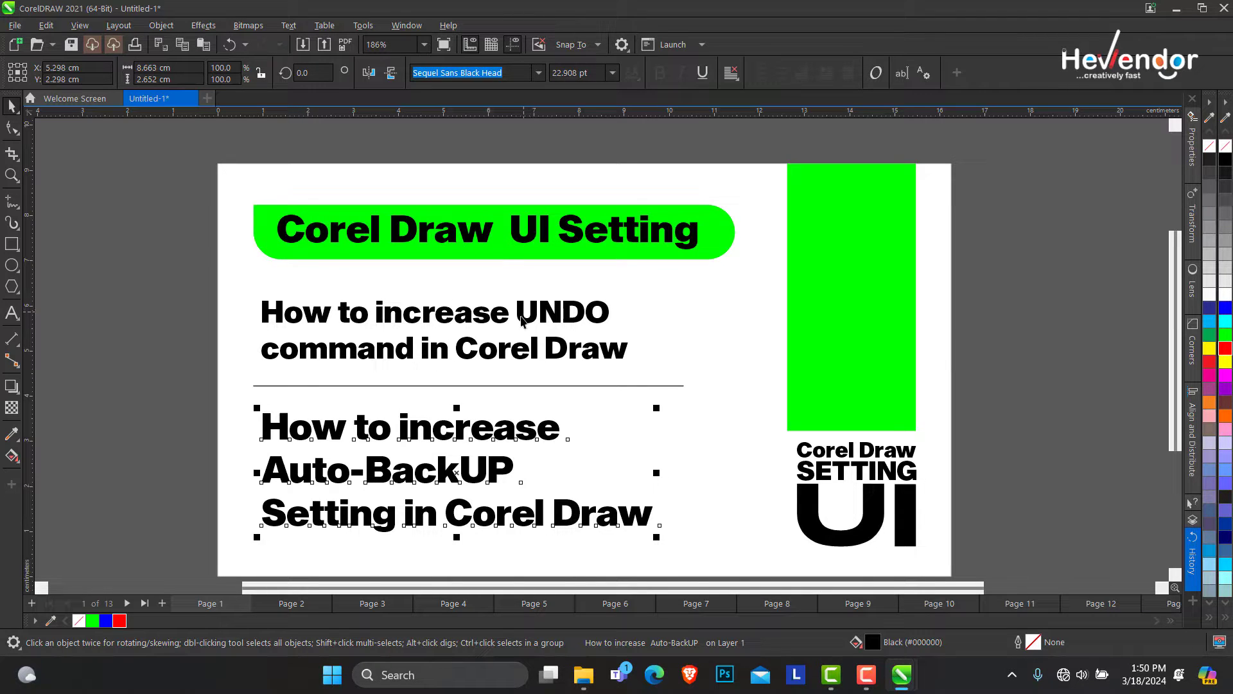
{"action": "left_click", "coordinate": [522, 321]}
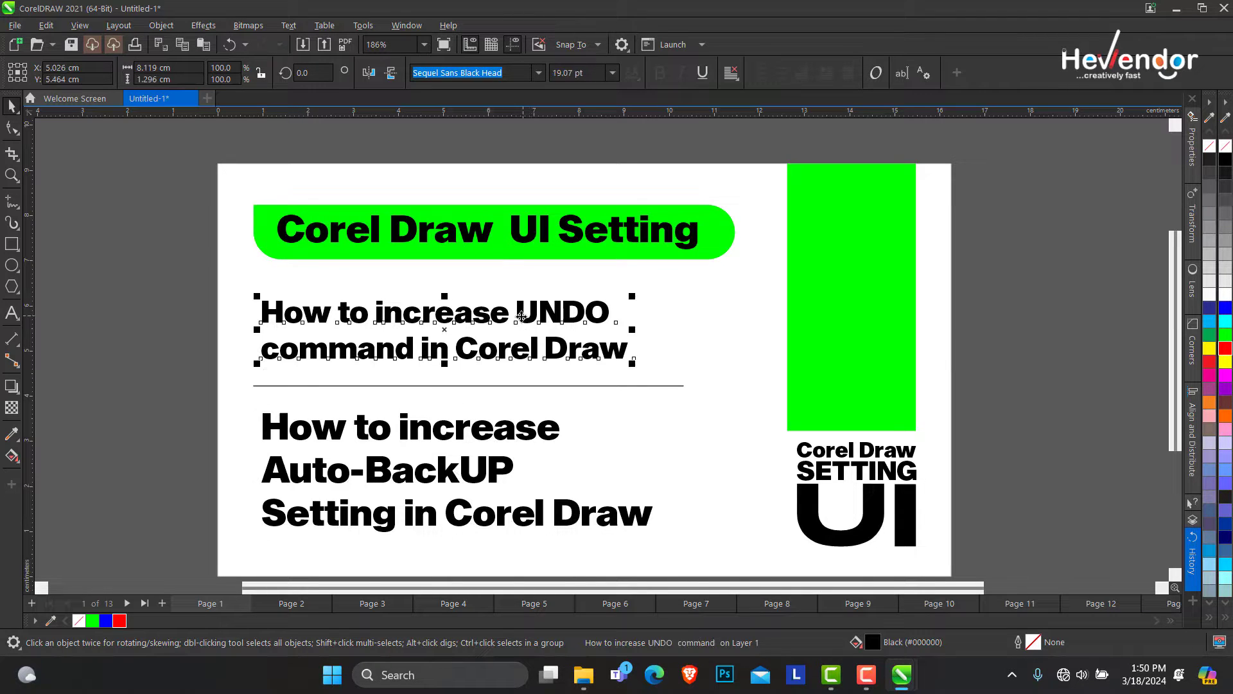
Open the History docker and scroll its recorded actions while selecting the title heading
{"action": "left_click", "coordinate": [1193, 559]}
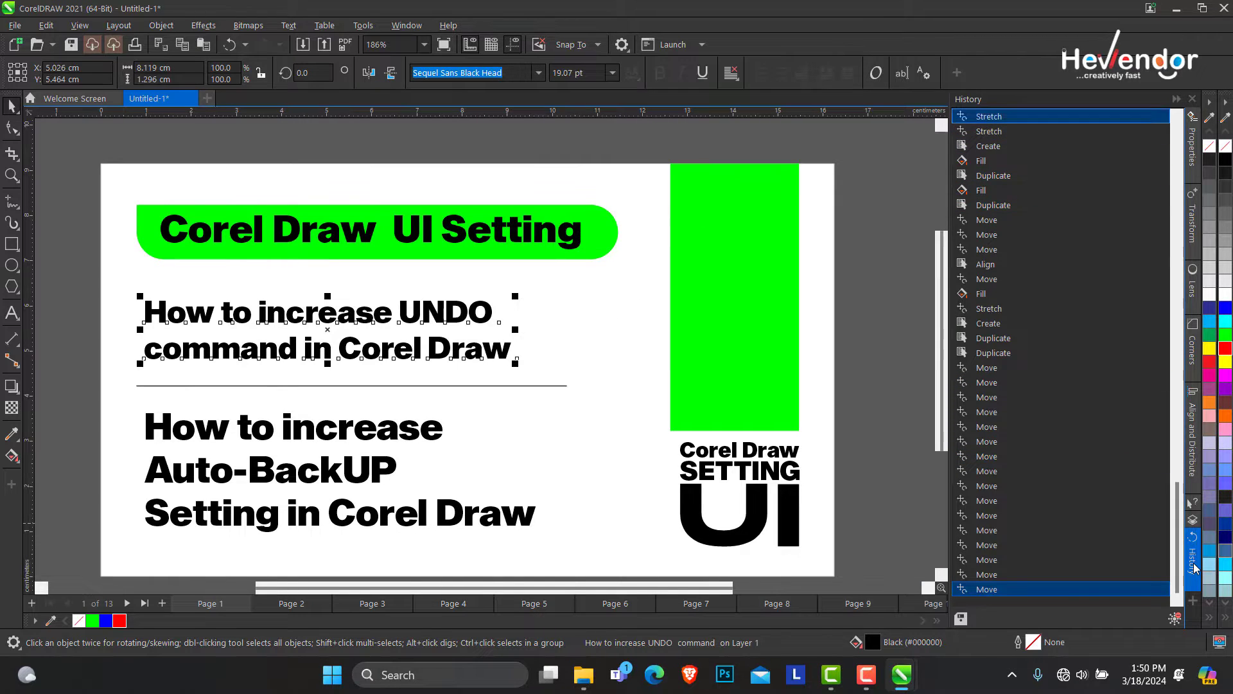
{"action": "left_click_drag", "start_coordinate": [1179, 504], "coordinate": [1162, 172]}
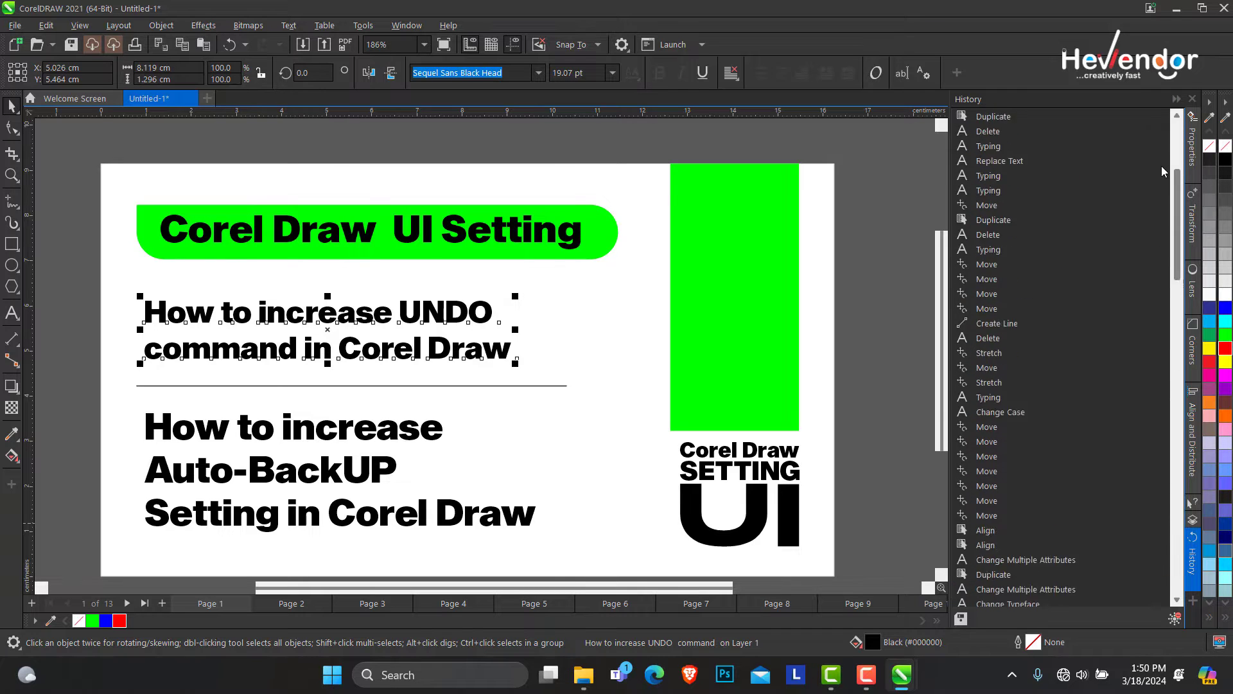
{"action": "left_click", "coordinate": [710, 160]}
{"action": "left_click", "coordinate": [406, 211]}
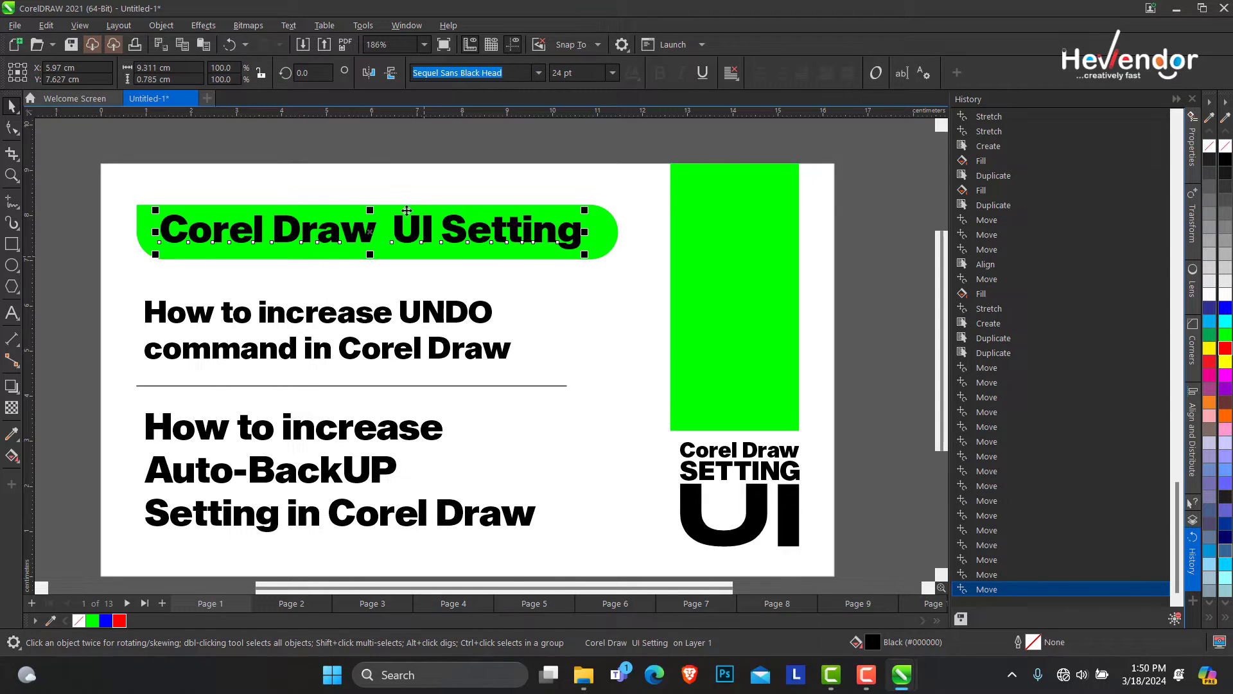
{"action": "left_click", "coordinate": [356, 134]}
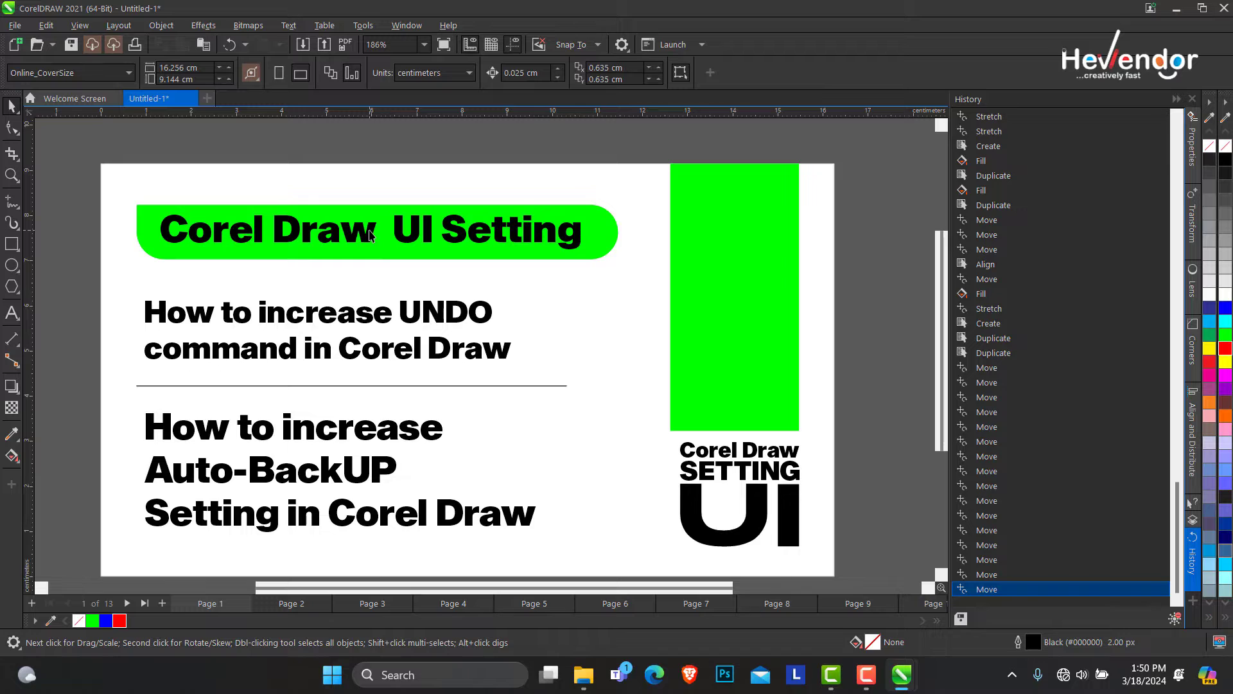
{"action": "left_click", "coordinate": [360, 236]}
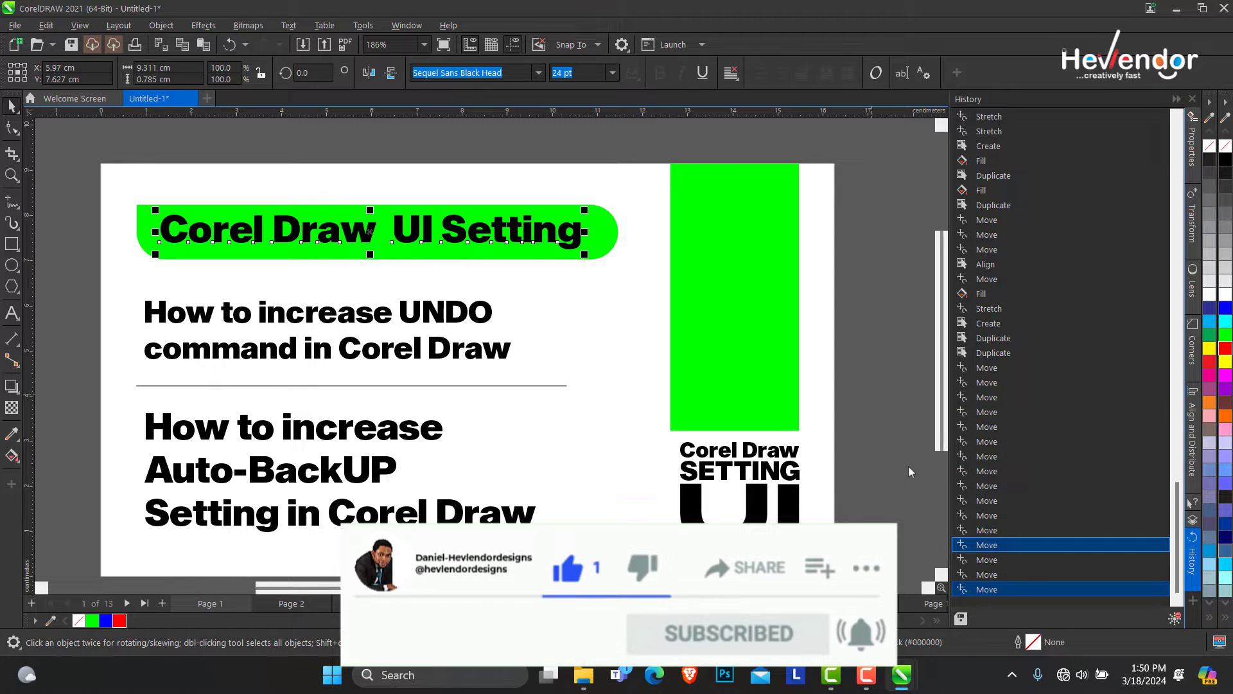
{"action": "left_click_drag", "start_coordinate": [1182, 527], "coordinate": [1181, 116]}
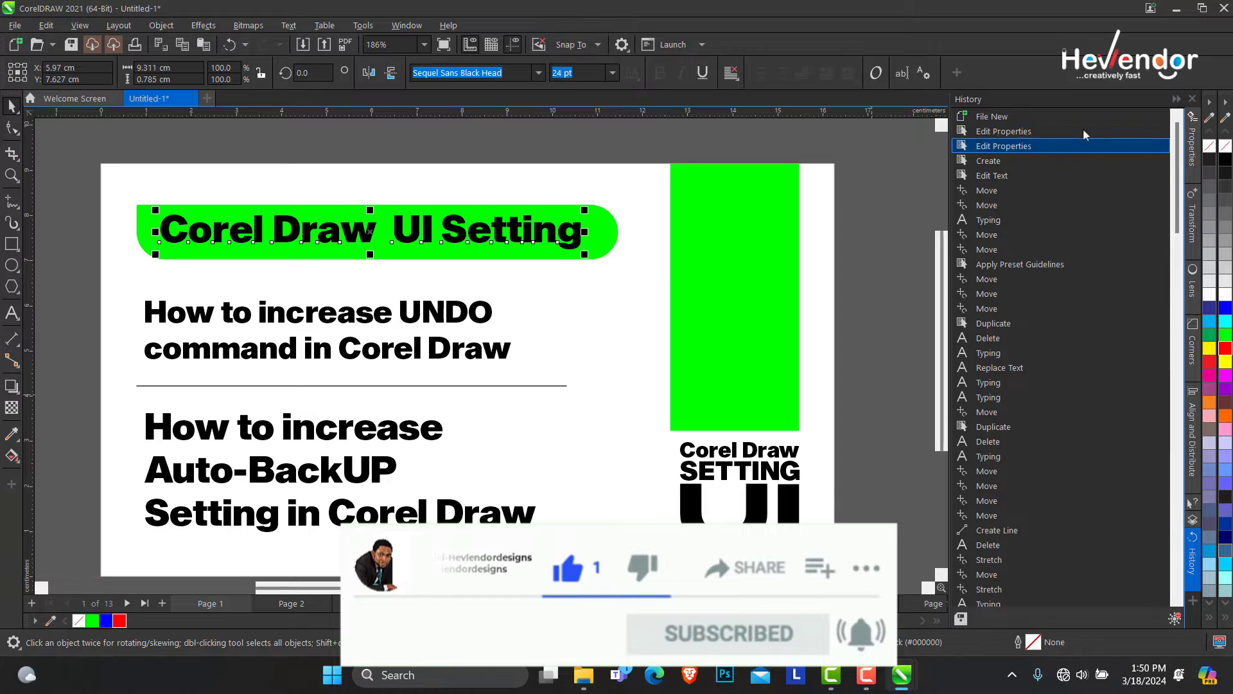
{"action": "left_click", "coordinate": [1023, 130]}
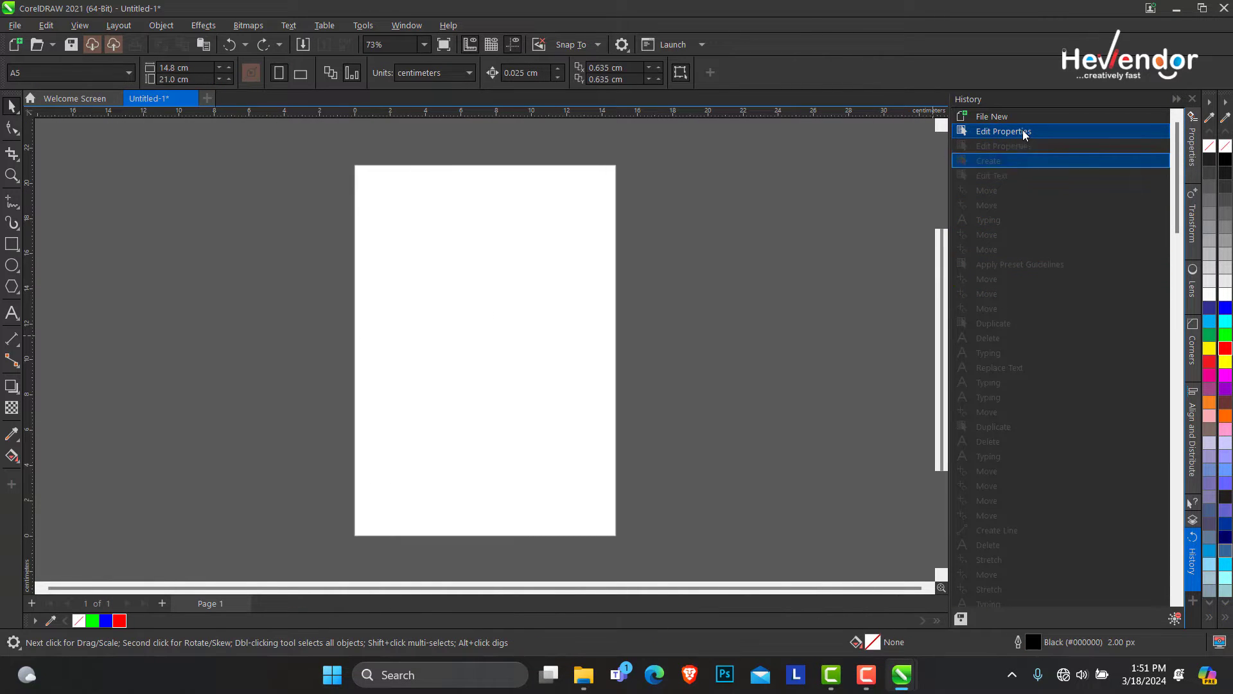
{"action": "scroll", "coordinate": [1175, 284], "scroll_direction": "down", "scroll_amount": 2}
{"action": "scroll", "coordinate": [1175, 285], "scroll_direction": "down", "scroll_amount": 10}
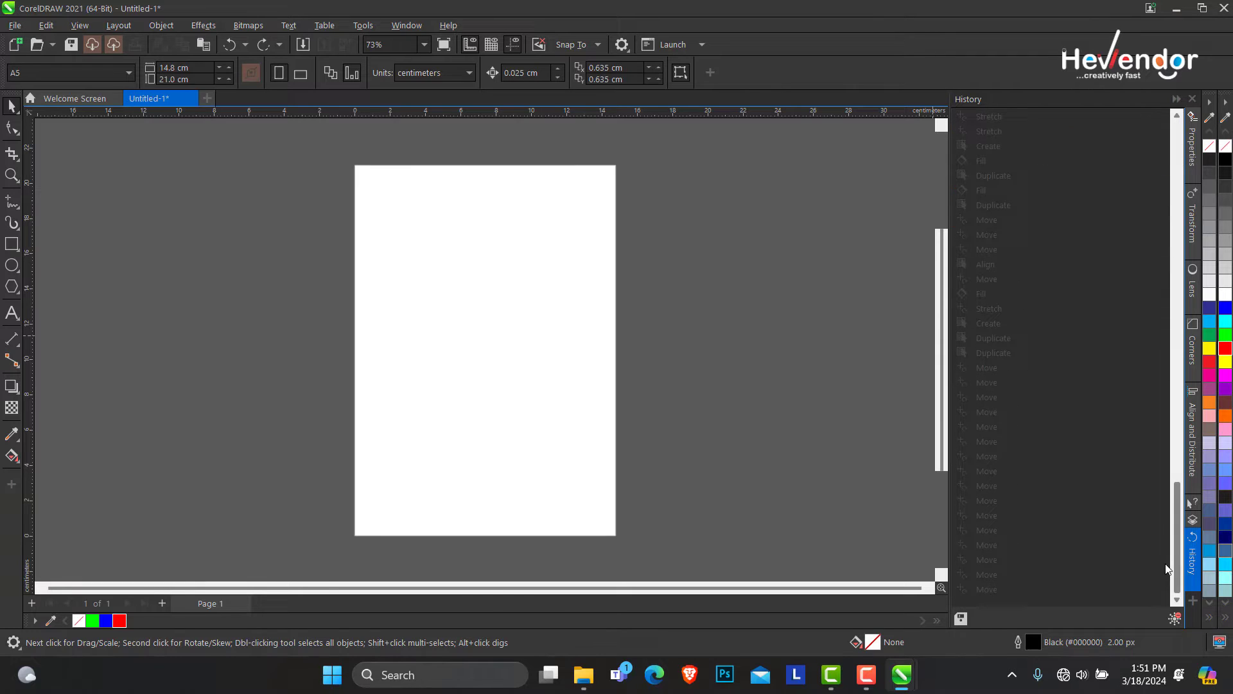
{"action": "left_click", "coordinate": [995, 588]}
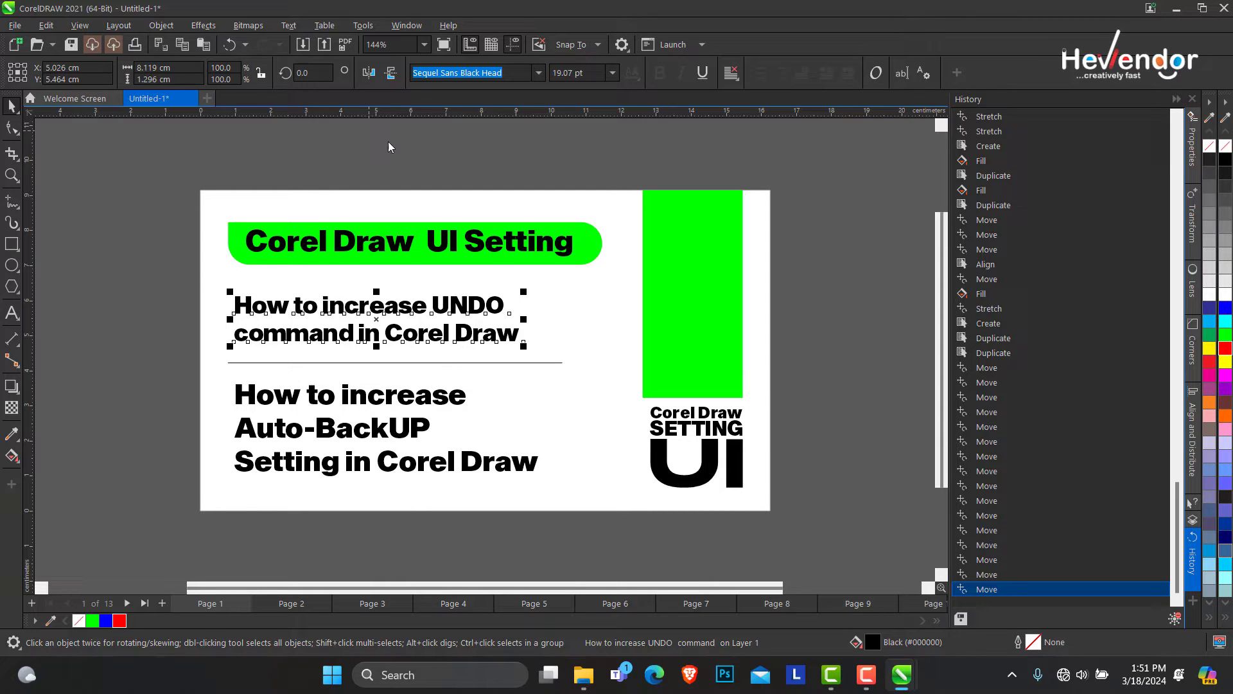
Undo five recent edits back to the overlapping circles and open the Options menu
{"action": "left_click", "coordinate": [232, 46]}
{"action": "left_click", "coordinate": [233, 46]}
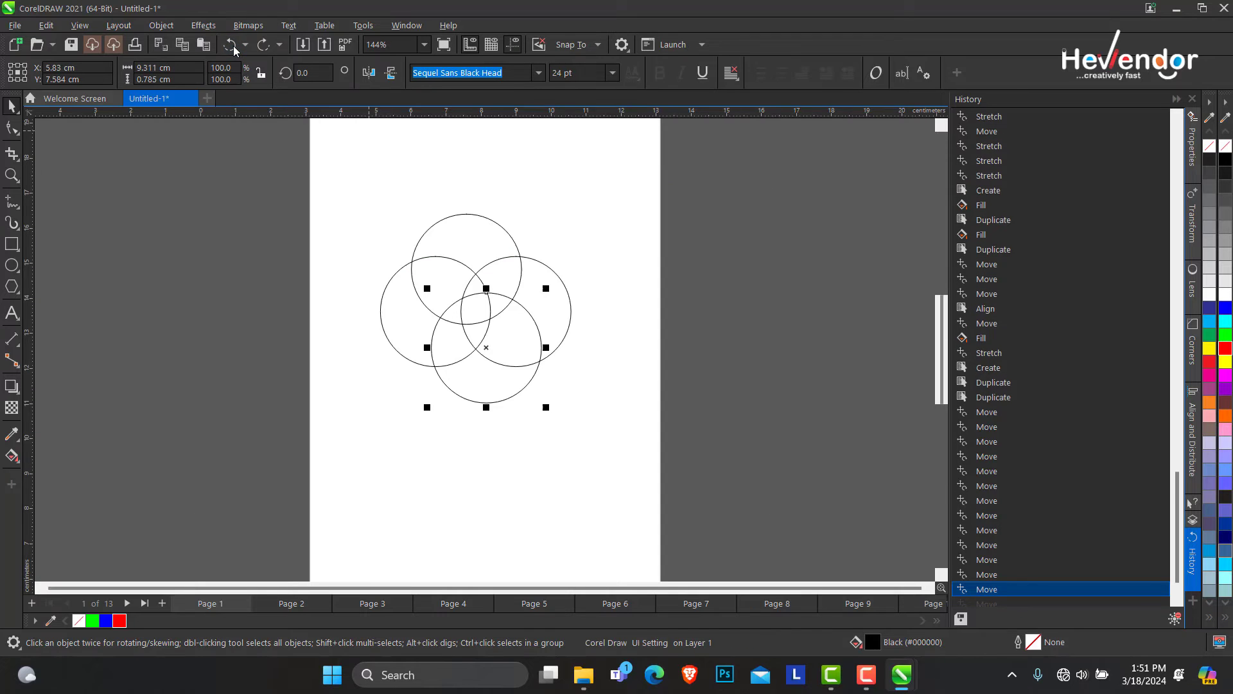
{"action": "left_click", "coordinate": [233, 45]}
{"action": "left_click", "coordinate": [234, 45]}
{"action": "left_click", "coordinate": [233, 45]}
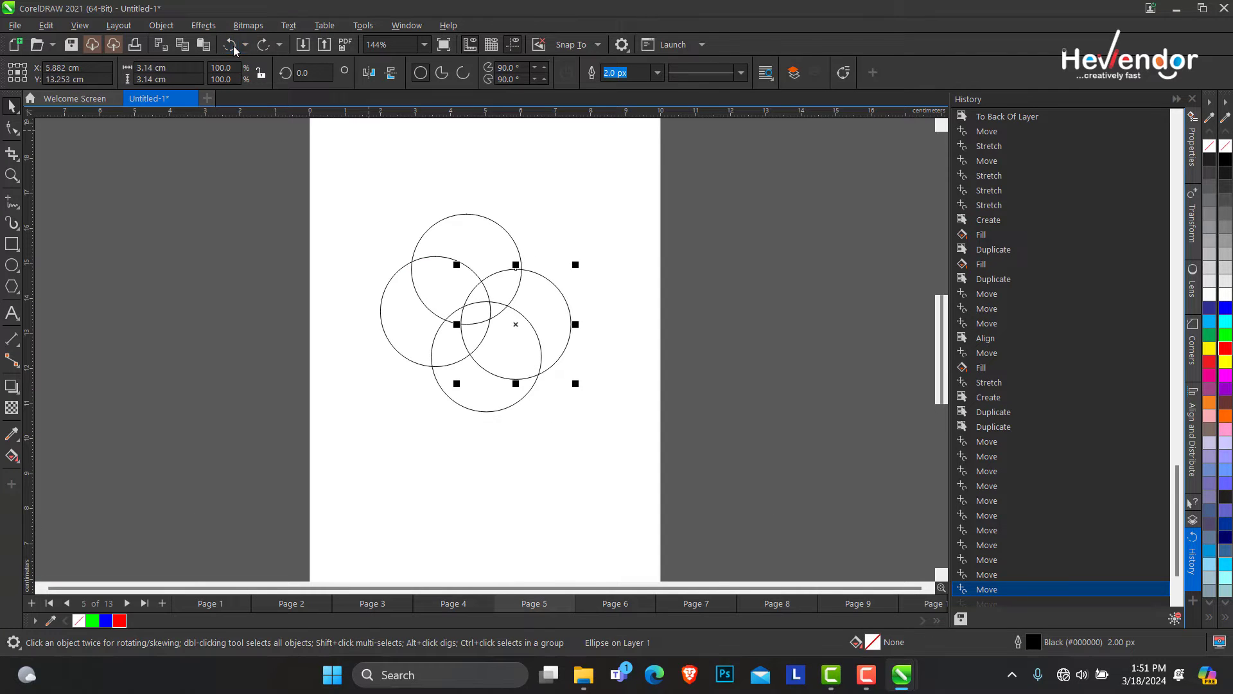
{"action": "left_click", "coordinate": [264, 161]}
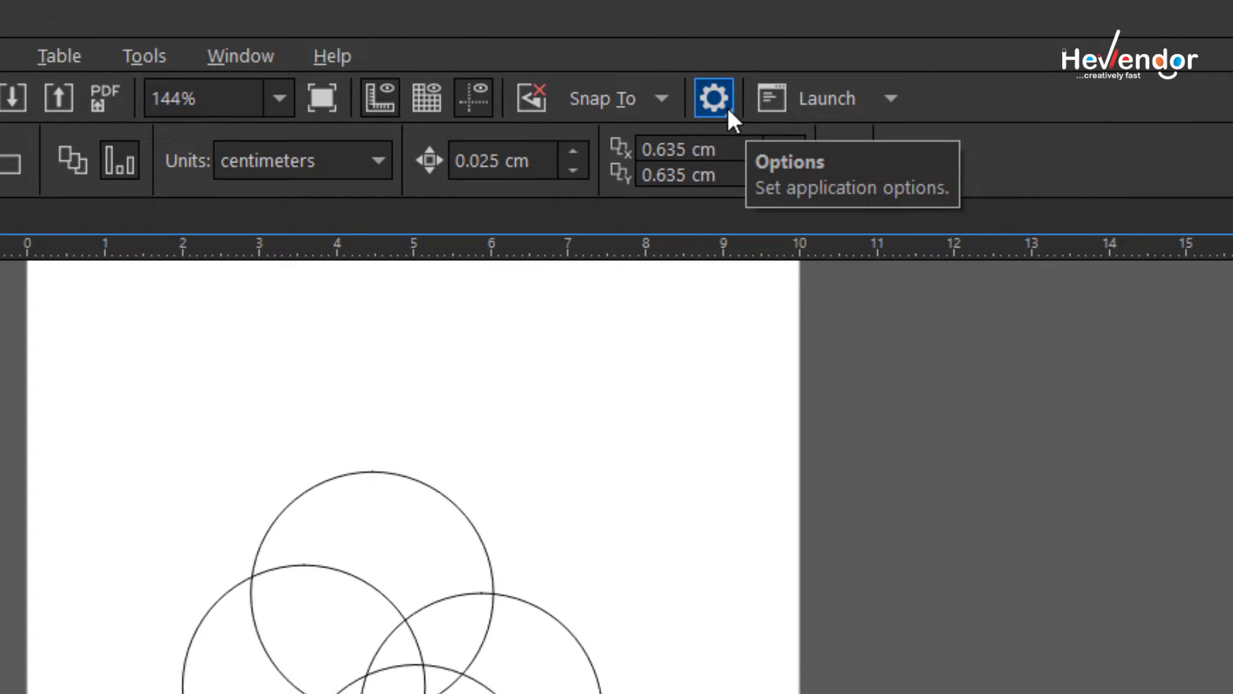
{"action": "left_click", "coordinate": [727, 107]}
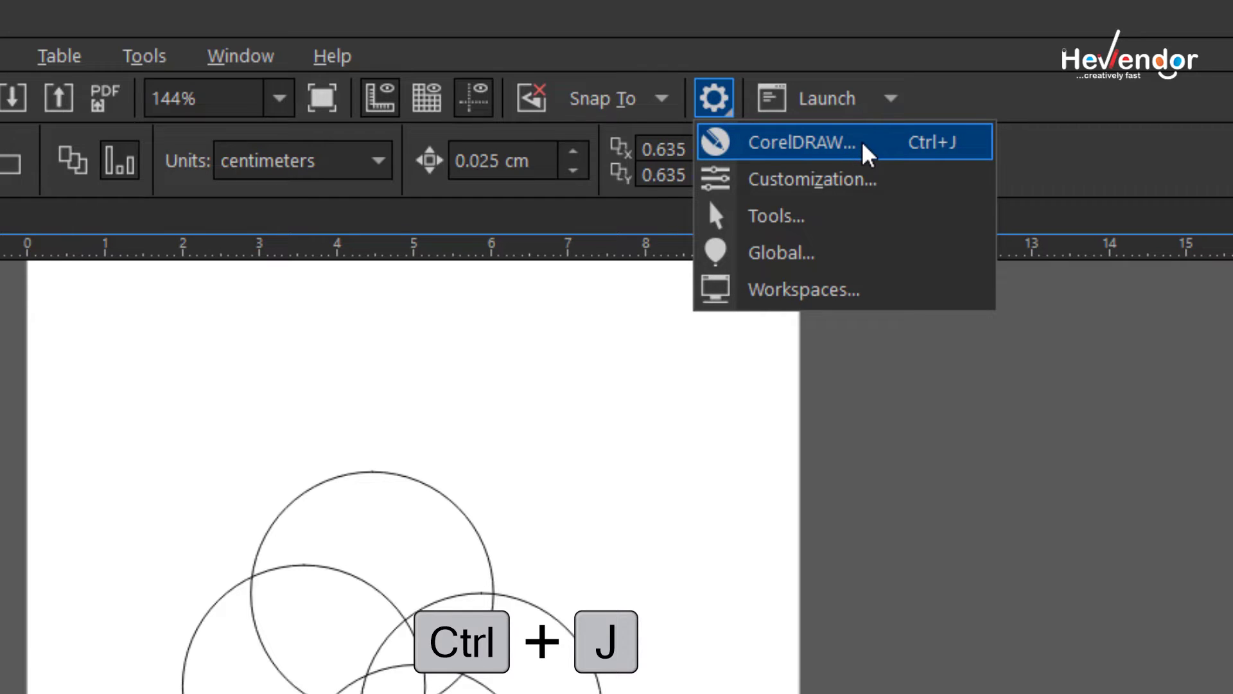
In the CorelDRAW General options, change Regular undo levels from 150 to 1000
{"action": "left_click", "coordinate": [927, 141]}
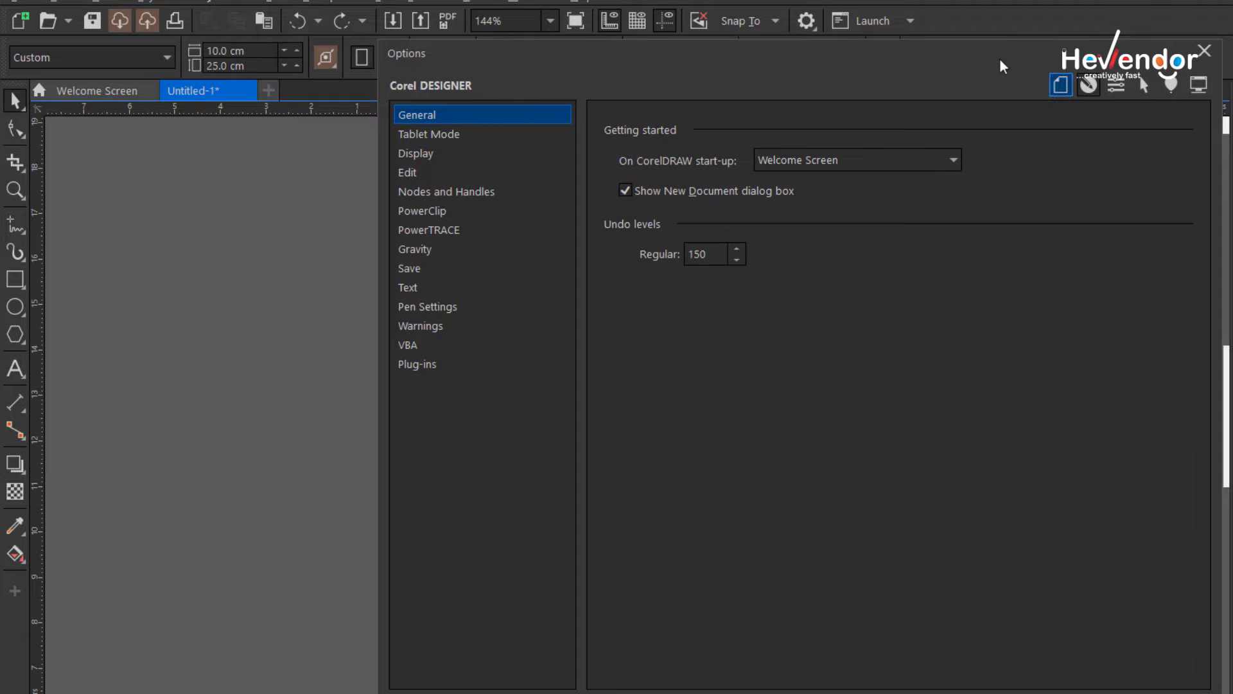
{"action": "left_click_drag", "start_coordinate": [999, 59], "coordinate": [927, 49]}
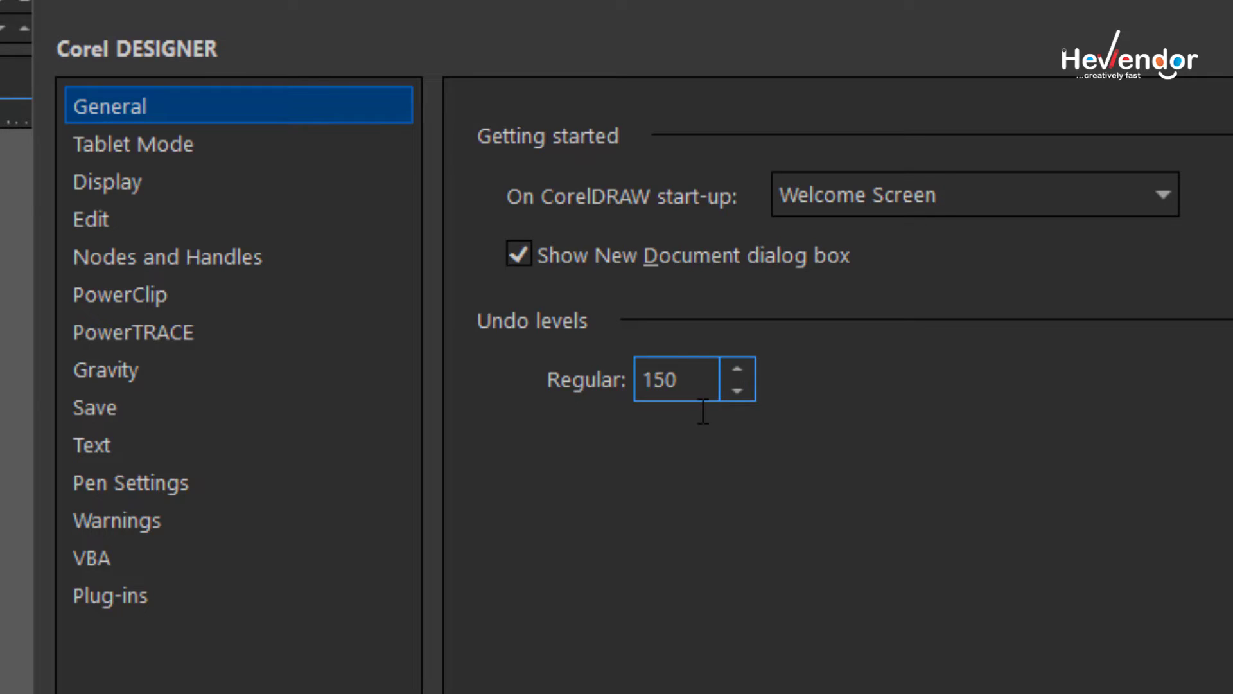
{"action": "double_click", "coordinate": [657, 379]}
{"action": "left_click", "coordinate": [734, 368]}
{"action": "left_click", "coordinate": [734, 368]}
{"action": "left_click", "coordinate": [734, 368]}
{"action": "left_click", "coordinate": [734, 368]}
{"action": "left_click_drag", "start_coordinate": [730, 366], "coordinate": [738, 368]}
{"action": "double_click", "coordinate": [708, 380]}
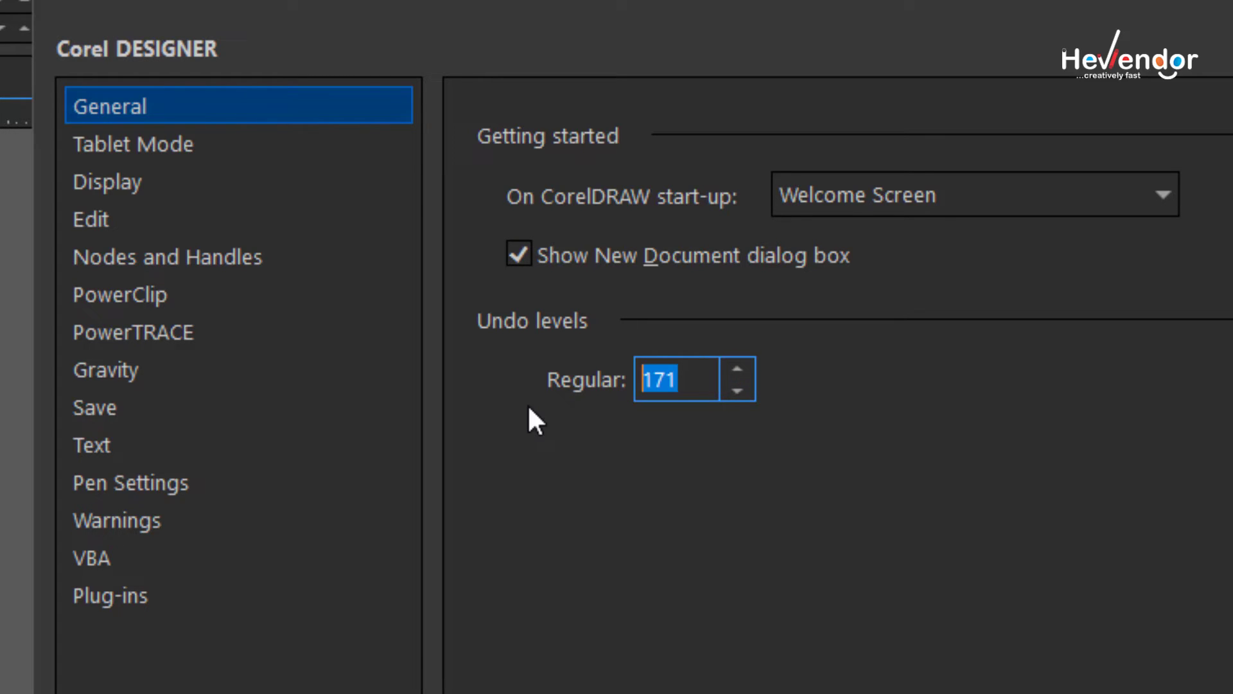
{"action": "type", "text": "1000"}
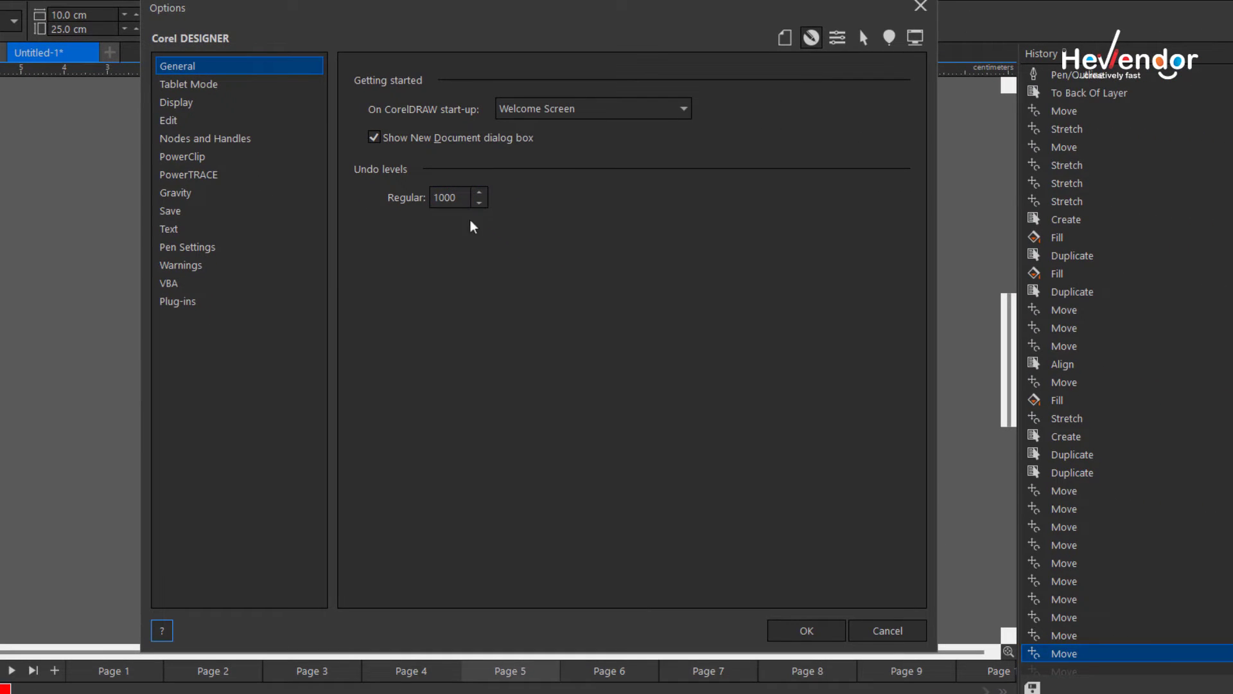
Apply the options, then undo ten circle edits back to two circles
{"action": "left_click", "coordinate": [818, 633]}
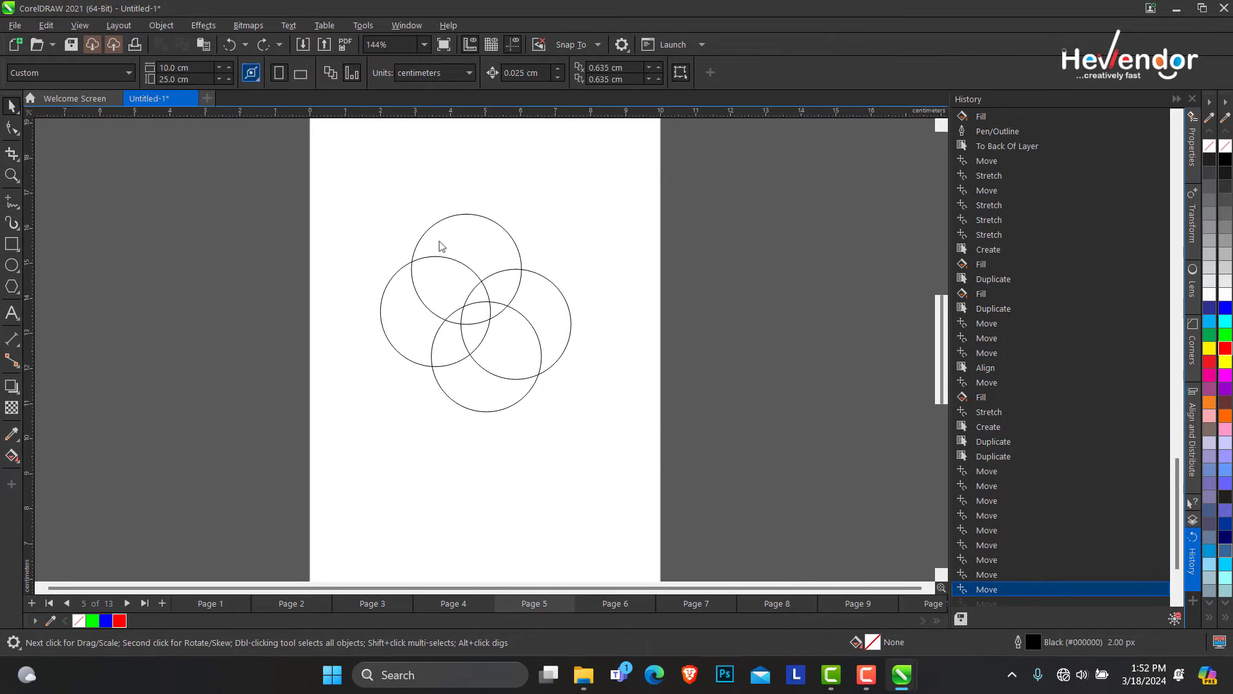
{"action": "left_click", "coordinate": [230, 45]}
{"action": "left_click", "coordinate": [230, 45]}
{"action": "left_click", "coordinate": [230, 45]}
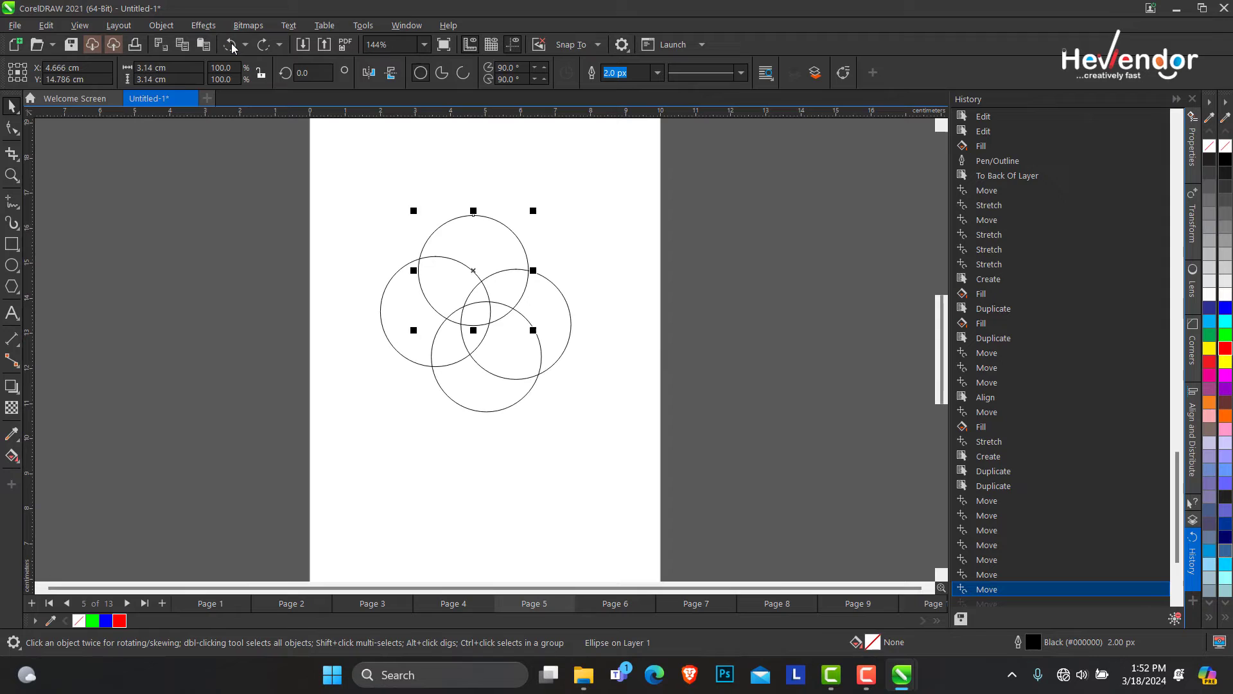
{"action": "left_click", "coordinate": [230, 45]}
{"action": "left_click", "coordinate": [230, 45]}
{"action": "left_click", "coordinate": [230, 45]}
{"action": "left_click", "coordinate": [230, 45]}
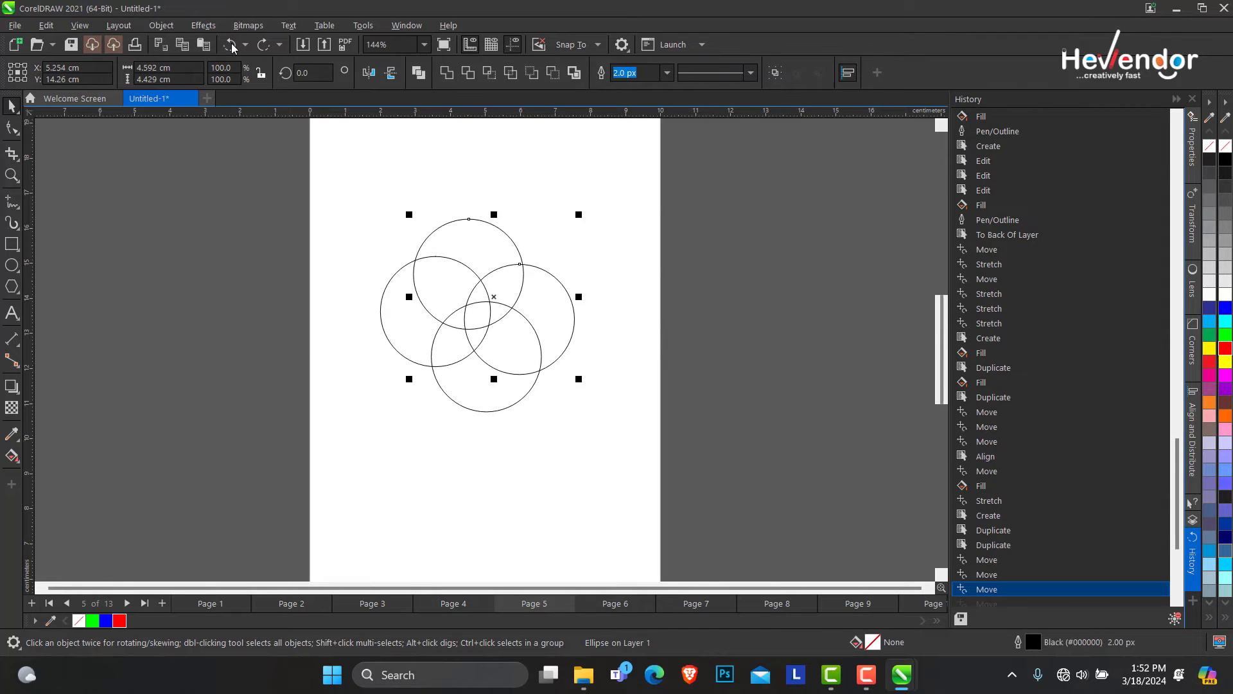
{"action": "left_click", "coordinate": [230, 45]}
{"action": "left_click", "coordinate": [230, 45]}
{"action": "left_click", "coordinate": [230, 45]}
{"action": "left_click", "coordinate": [230, 45]}
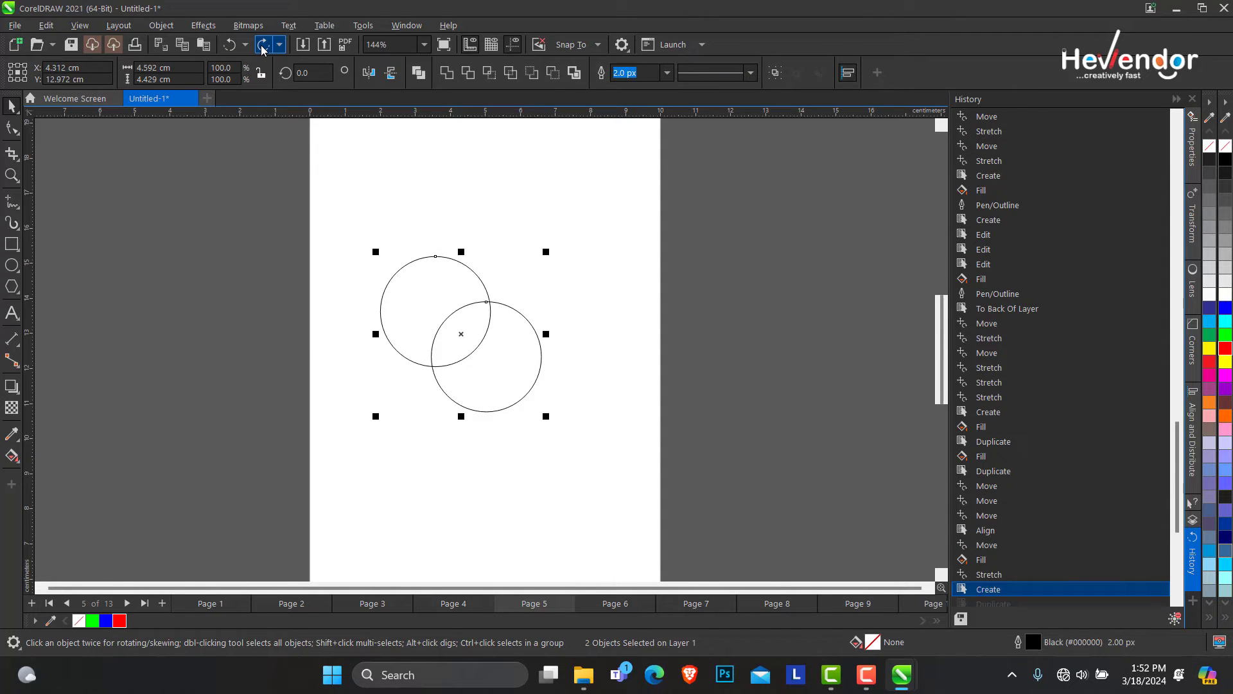
Redo all eleven steps to restore the duplicated and moved circles
{"action": "left_click", "coordinate": [262, 45]}
{"action": "left_click", "coordinate": [263, 45]}
{"action": "left_click", "coordinate": [263, 45]}
{"action": "left_click", "coordinate": [263, 45]}
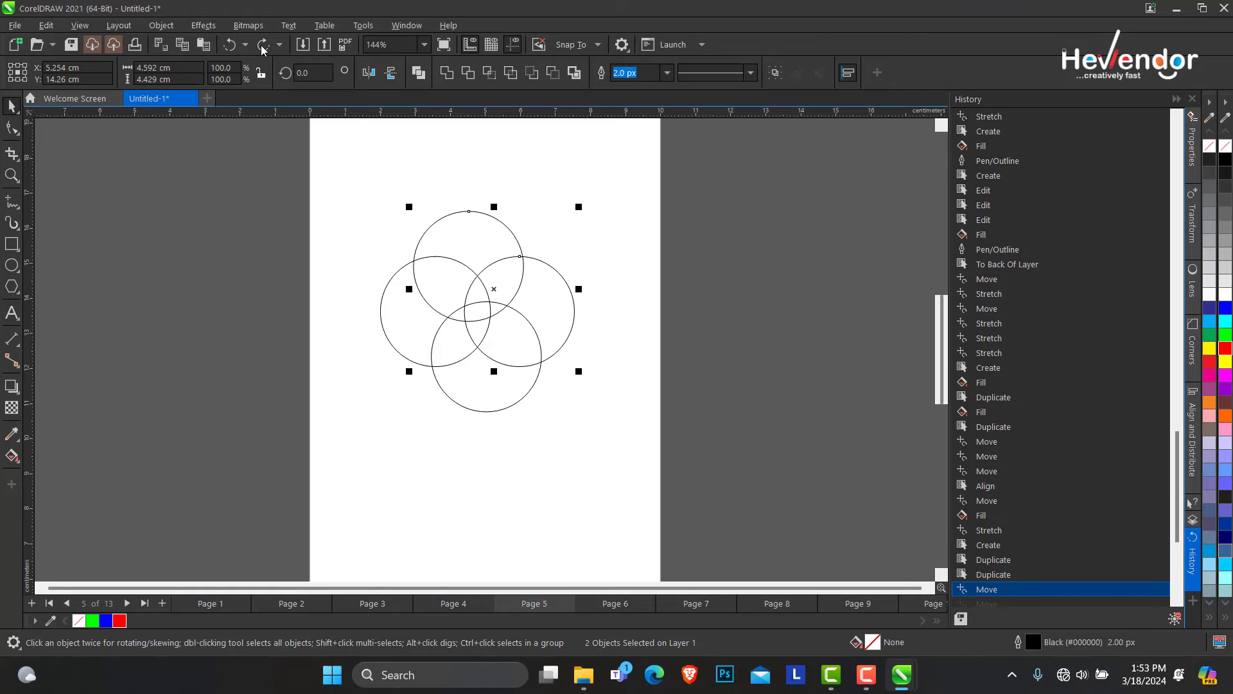
{"action": "left_click", "coordinate": [262, 45]}
{"action": "left_click", "coordinate": [263, 45]}
{"action": "left_click", "coordinate": [263, 45]}
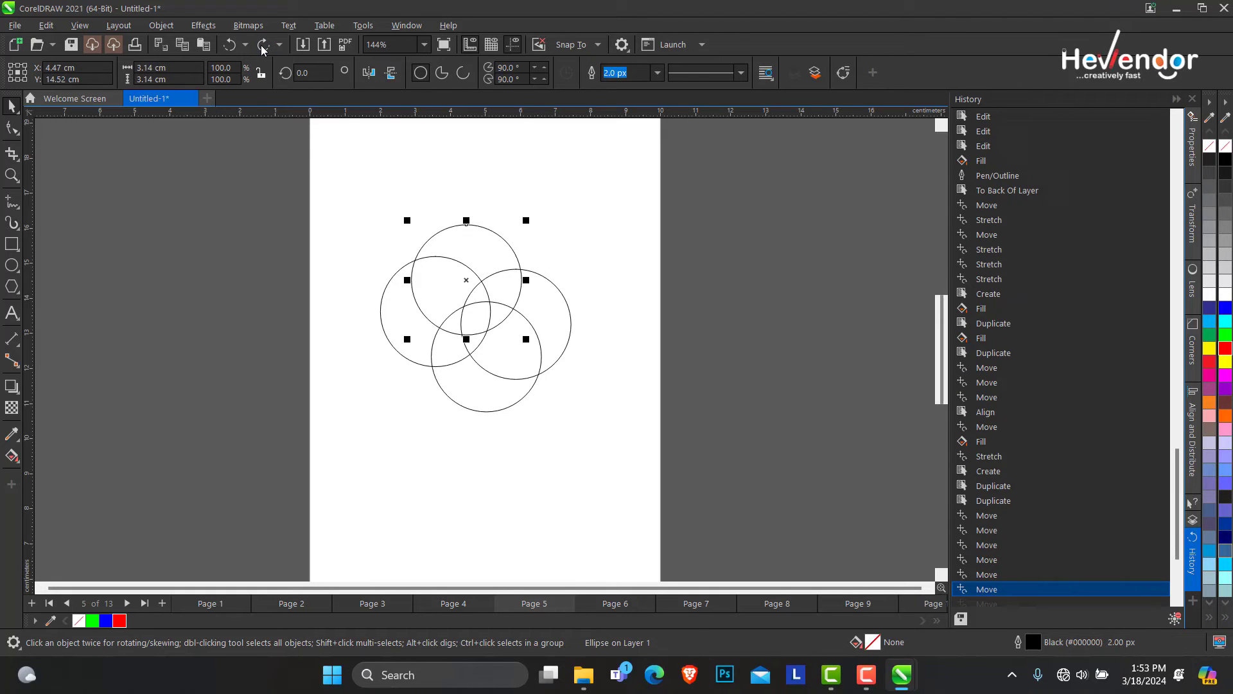
{"action": "left_click", "coordinate": [262, 45]}
{"action": "left_click", "coordinate": [262, 45]}
{"action": "left_click", "coordinate": [263, 45]}
{"action": "left_click", "coordinate": [263, 45]}
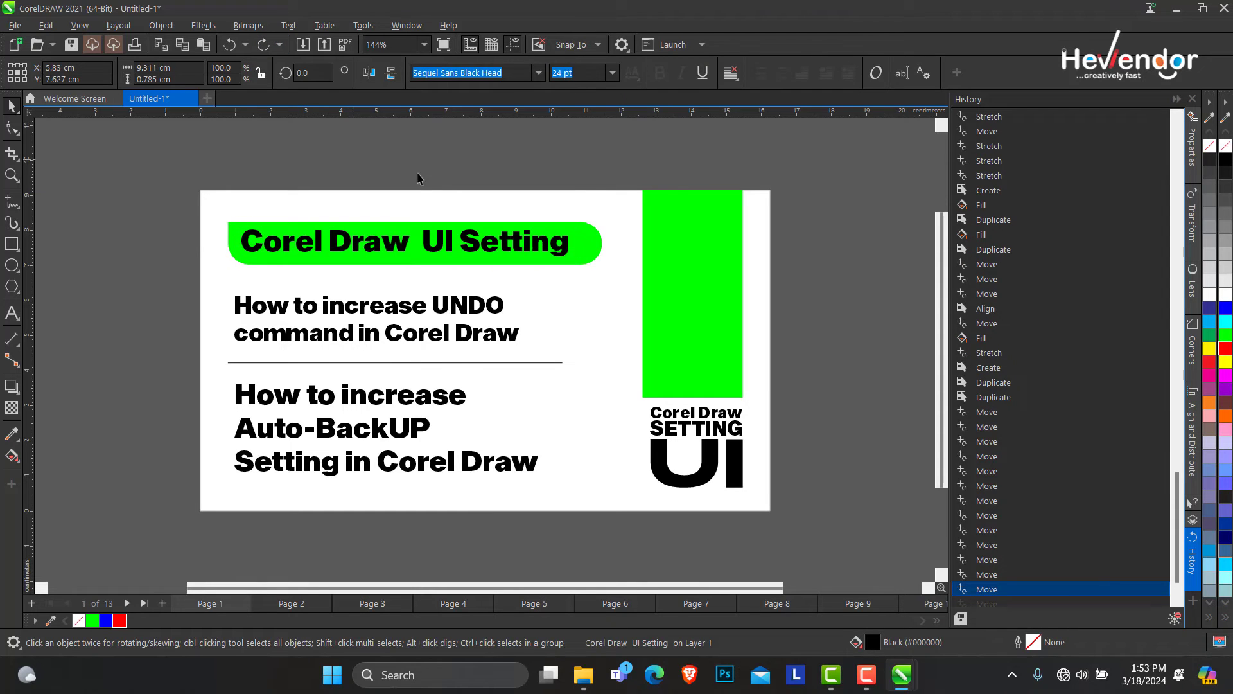
Deselect the title text and reopen the CorelDRAW options on the General page
{"action": "left_click", "coordinate": [421, 178]}
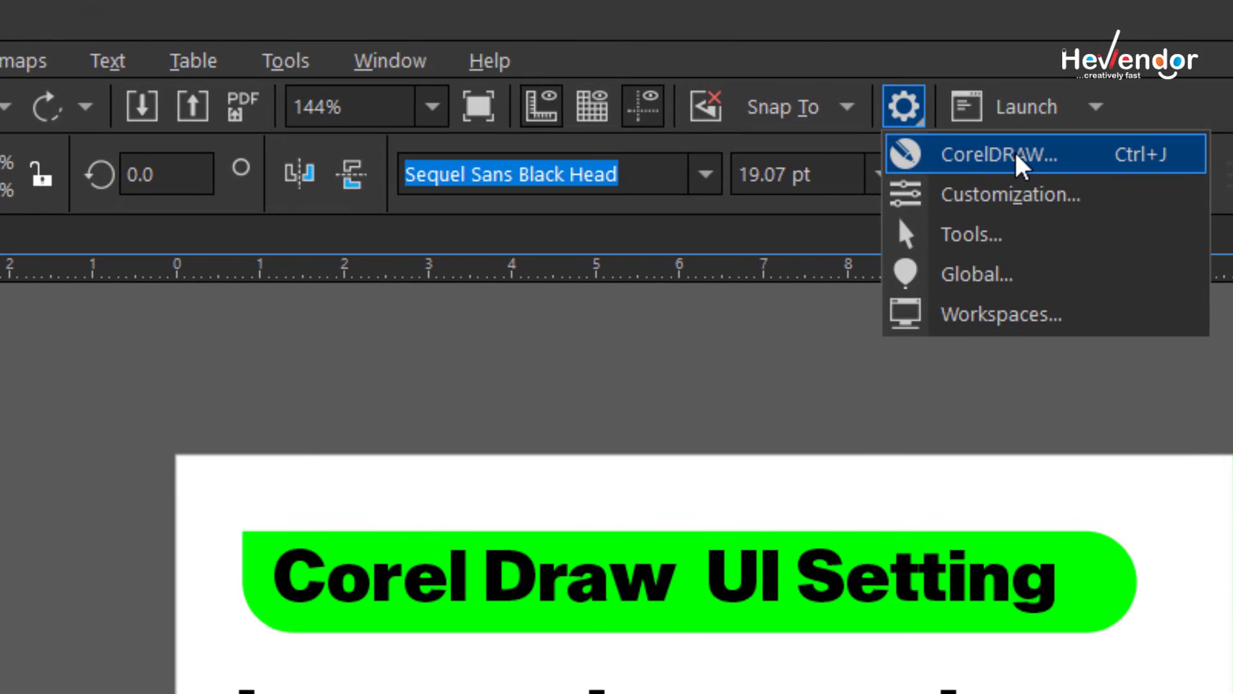
{"action": "left_click", "coordinate": [1018, 157]}
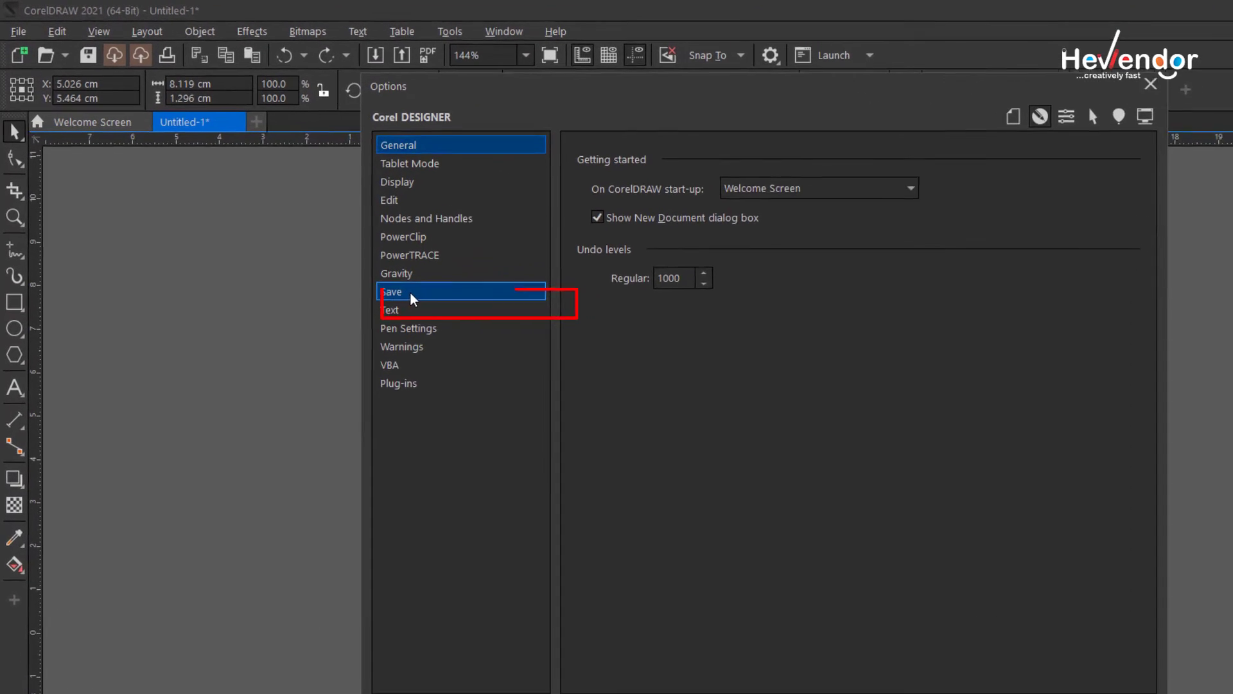
In the Save options, change Back up every from 60 to 10 minutes
{"action": "left_click", "coordinate": [413, 297]}
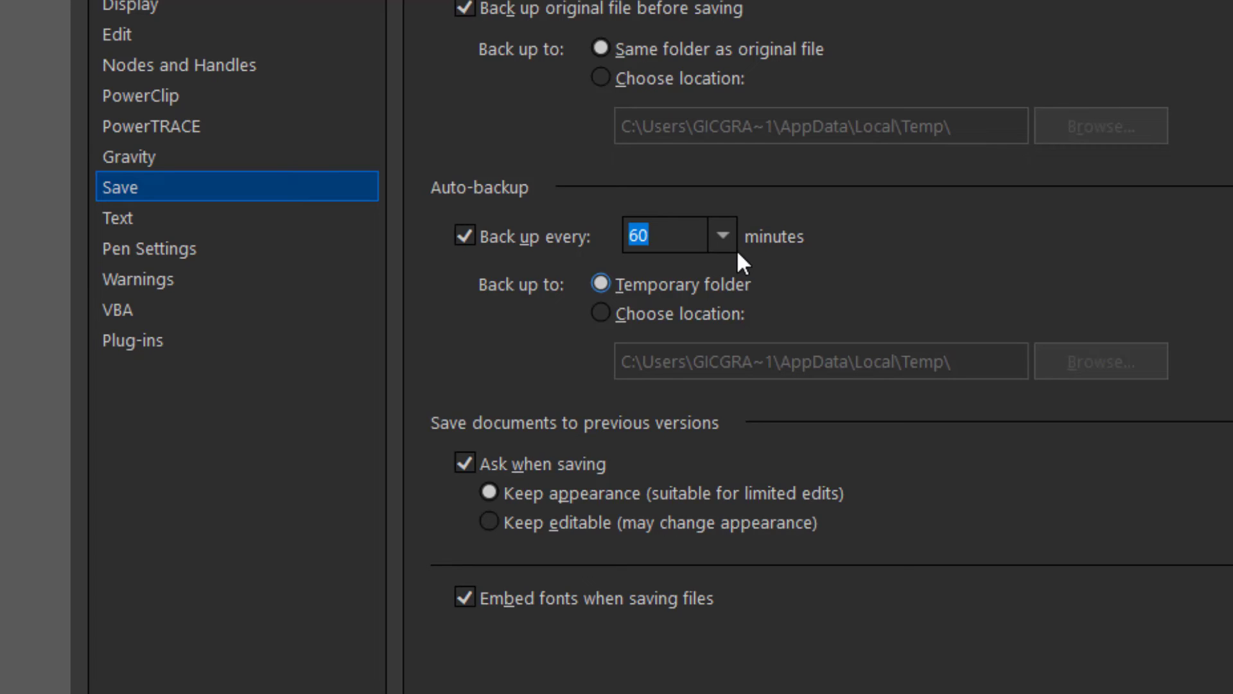
{"action": "left_click", "coordinate": [726, 242]}
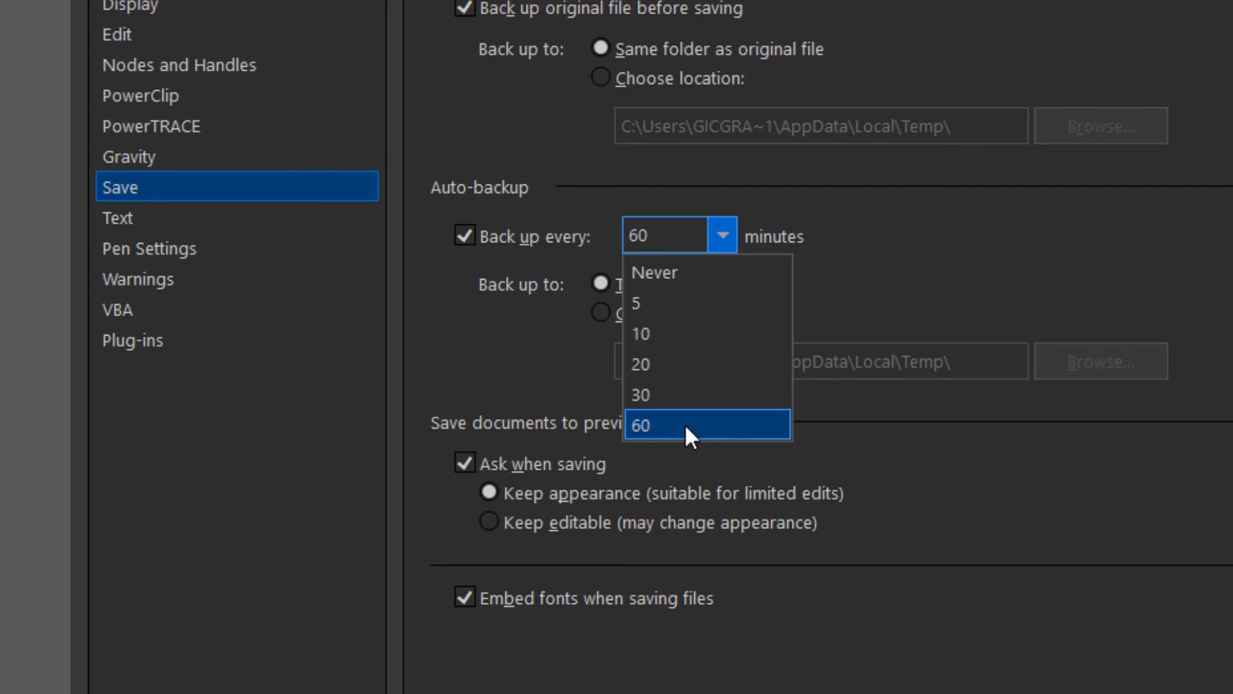
{"action": "left_click", "coordinate": [666, 303]}
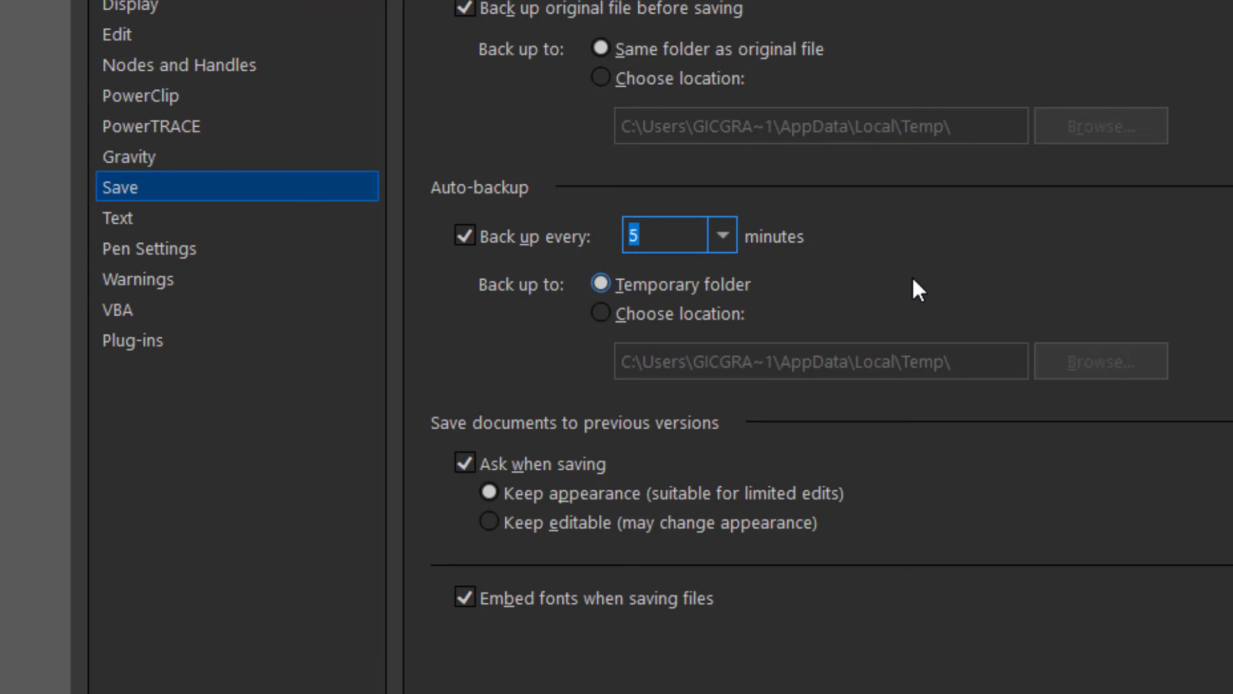
{"action": "left_click", "coordinate": [724, 236]}
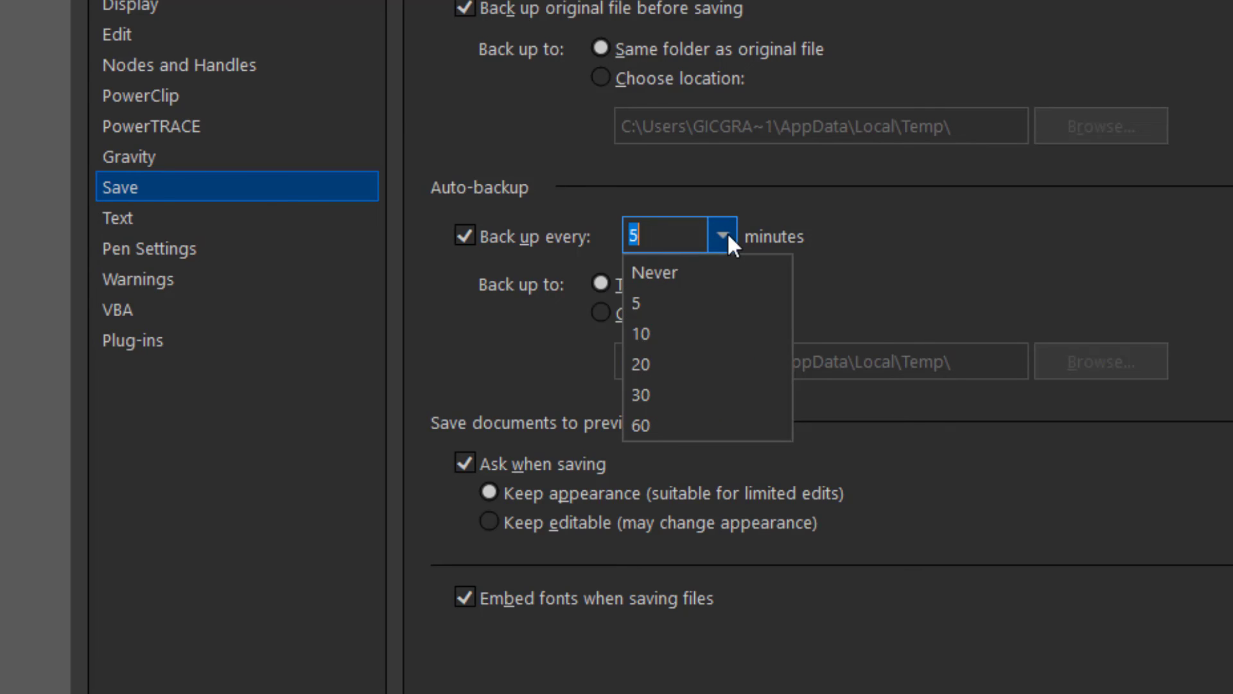
{"action": "left_click", "coordinate": [651, 334]}
{"action": "left_click", "coordinate": [722, 239]}
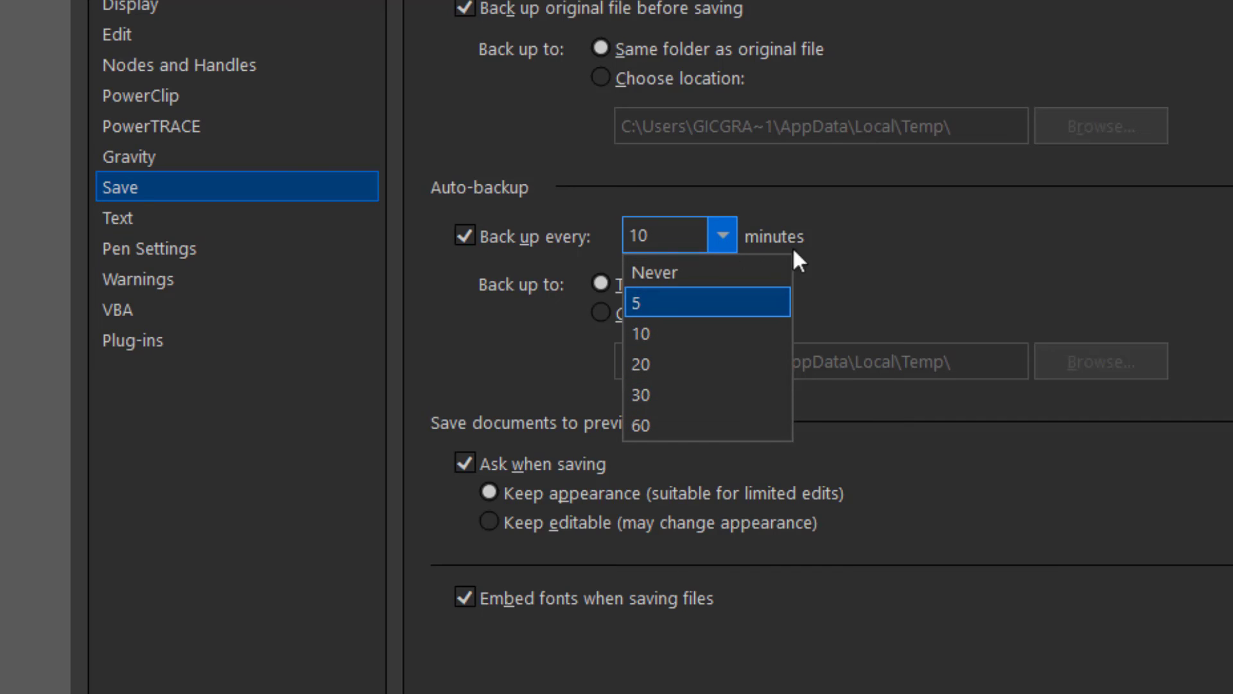
{"action": "left_click", "coordinate": [885, 257]}
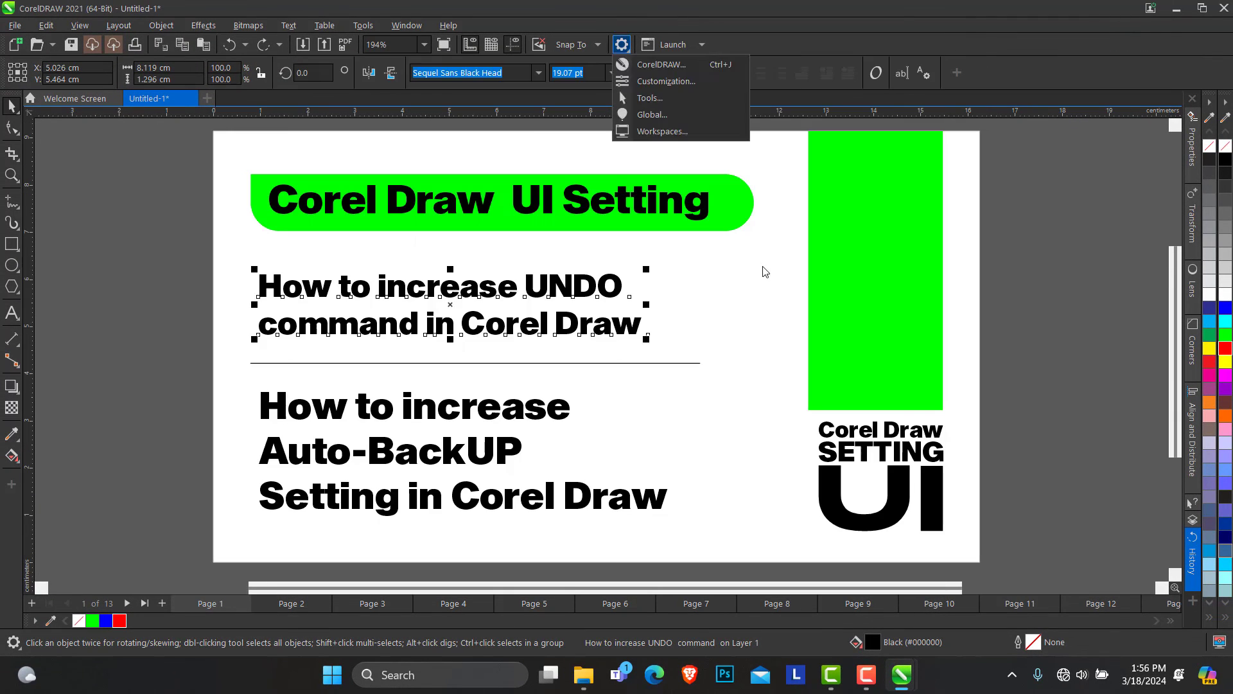
Reopen Options with Ctrl+J, check 1000 undo levels and the auto-backup interval, then confirm
{"action": "left_click", "coordinate": [757, 270]}
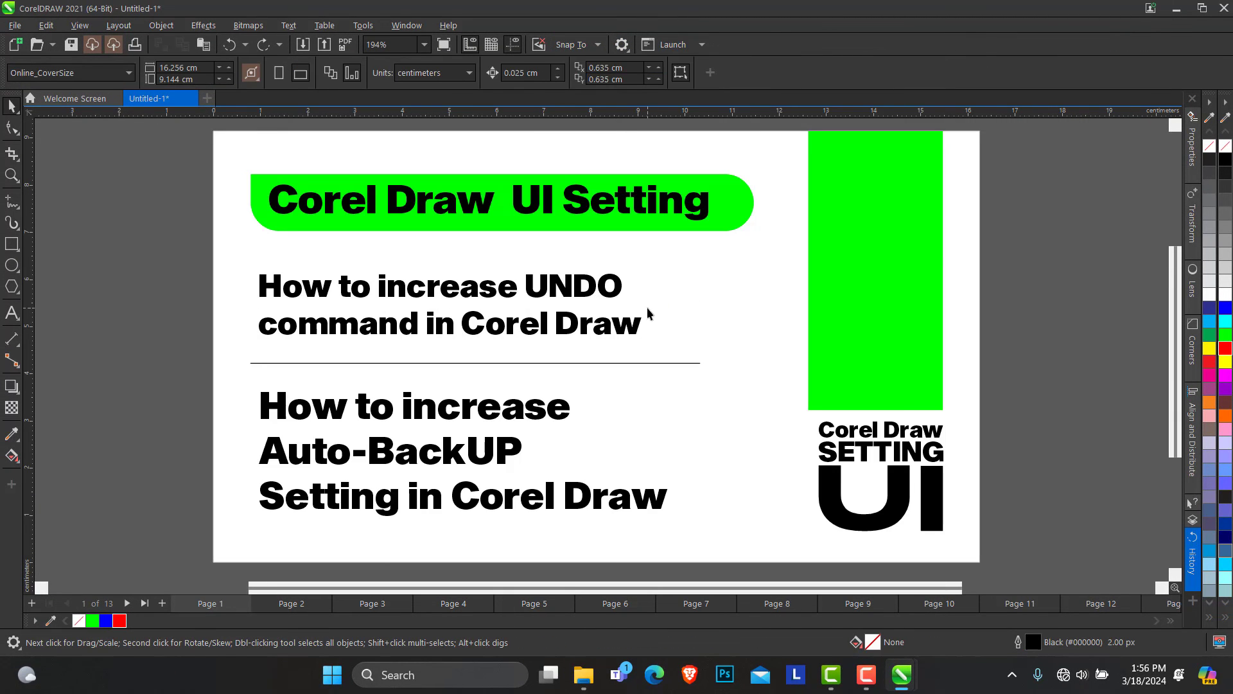
{"action": "key", "text": "ctrl+j"}
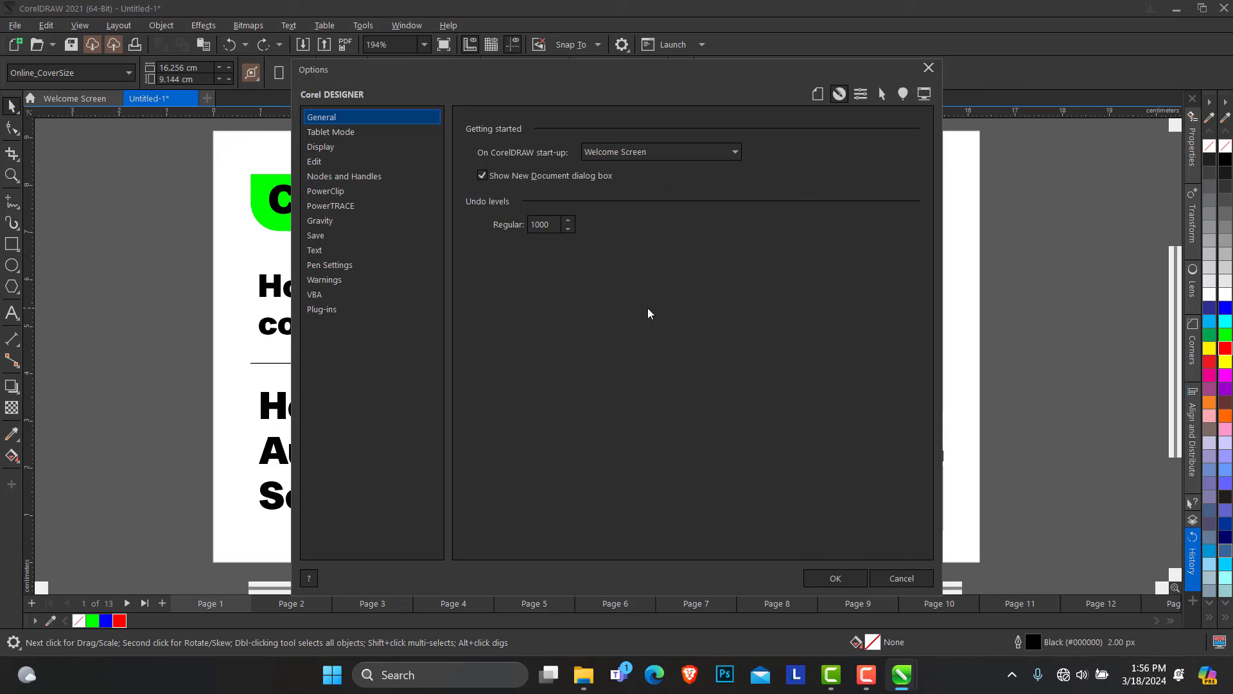
{"action": "left_click", "coordinate": [537, 224]}
{"action": "left_click", "coordinate": [348, 237]}
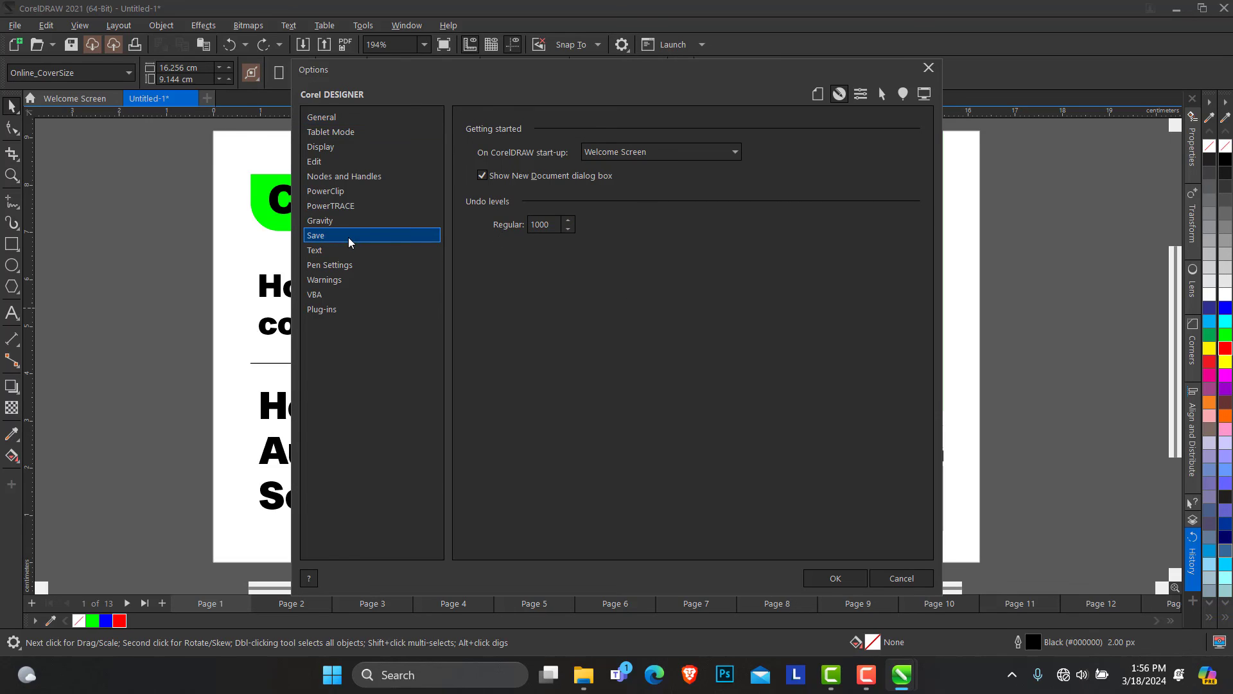
{"action": "left_click", "coordinate": [598, 257]}
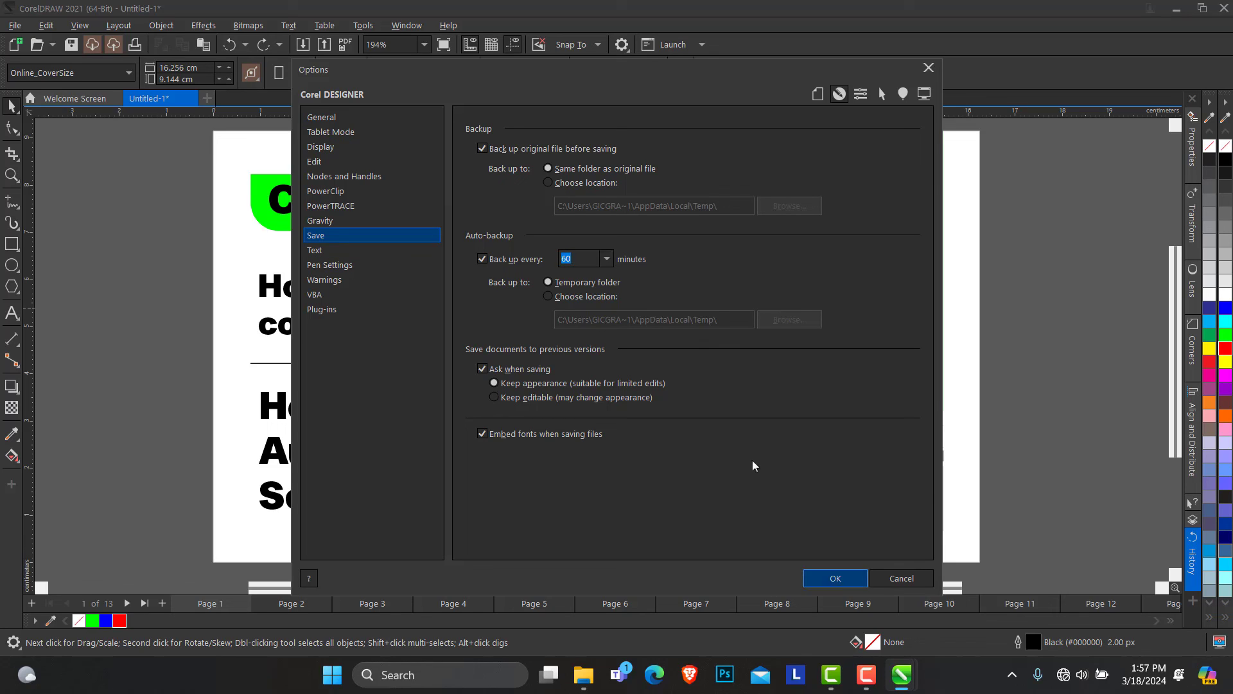
{"action": "left_click", "coordinate": [836, 579]}
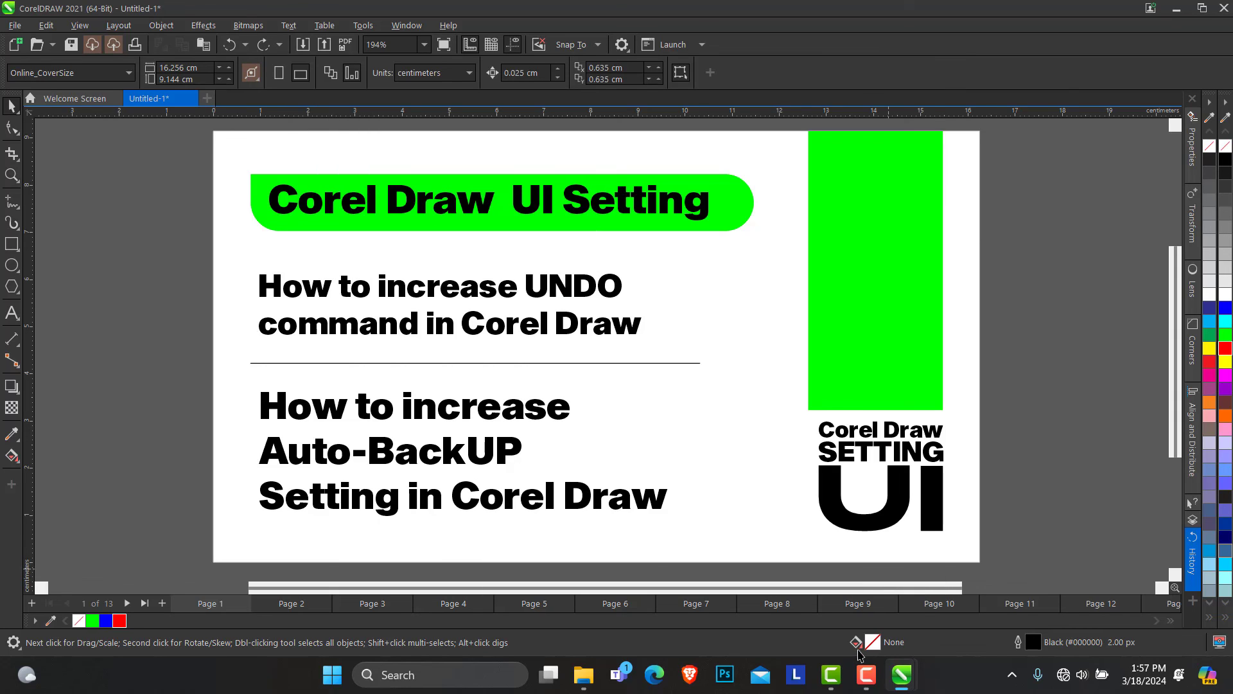